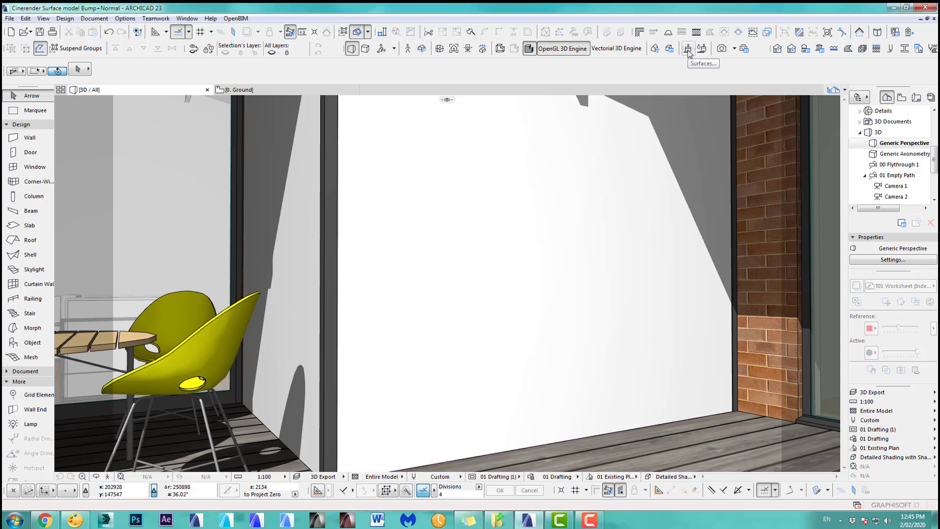
Check which override surfaces the white wall uses, then deselect it
{"action": "left_click", "coordinate": [623, 172]}
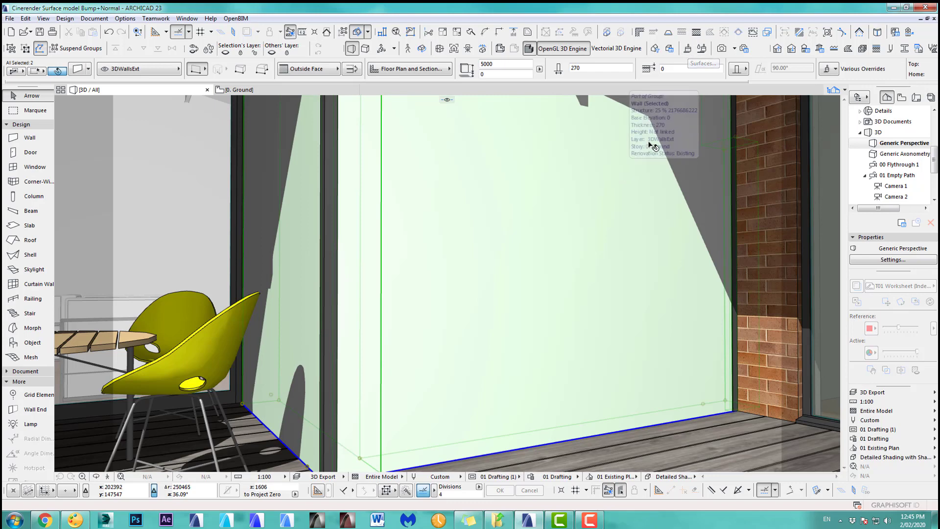
{"action": "left_click", "coordinate": [835, 70]}
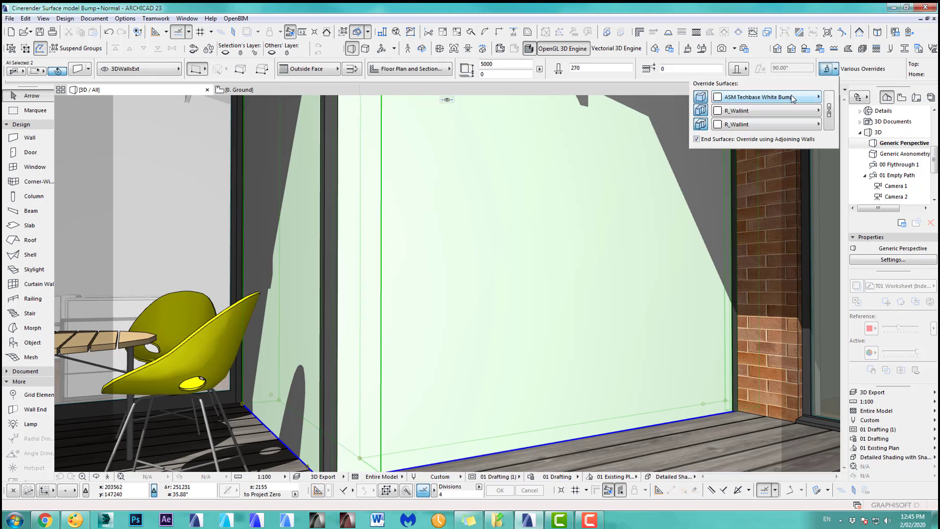
{"action": "left_click", "coordinate": [553, 16]}
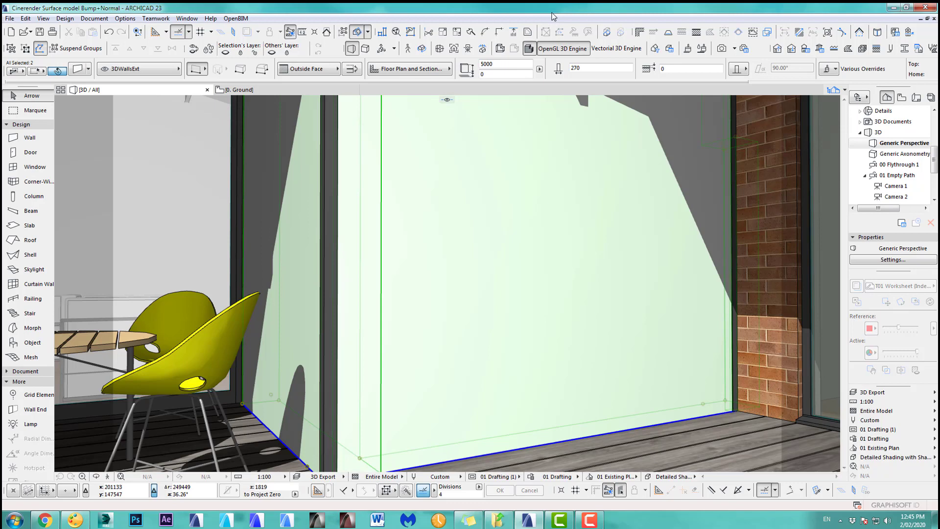
{"action": "key", "text": "Escape"}
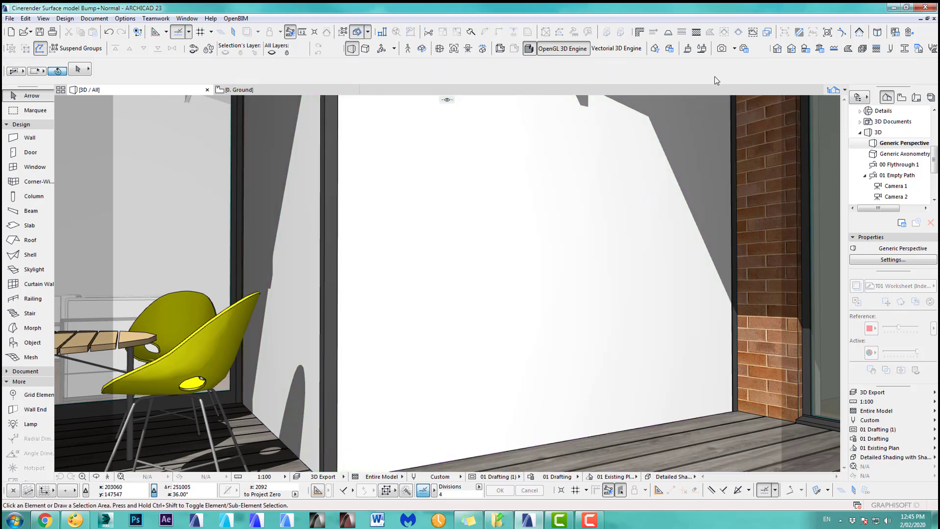
Update ASM Techbase White Bump's basic settings from its CineRender settings
{"action": "left_click", "coordinate": [691, 50]}
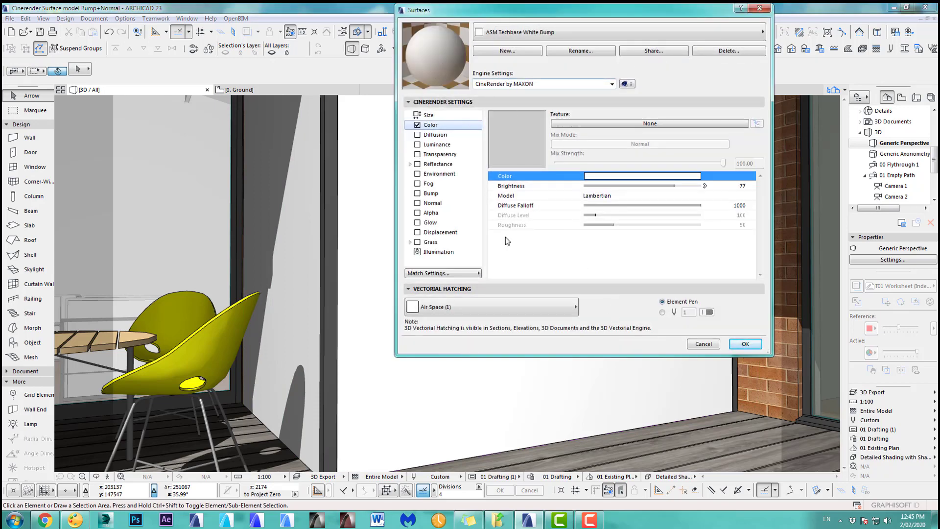
{"action": "left_click", "coordinate": [465, 277]}
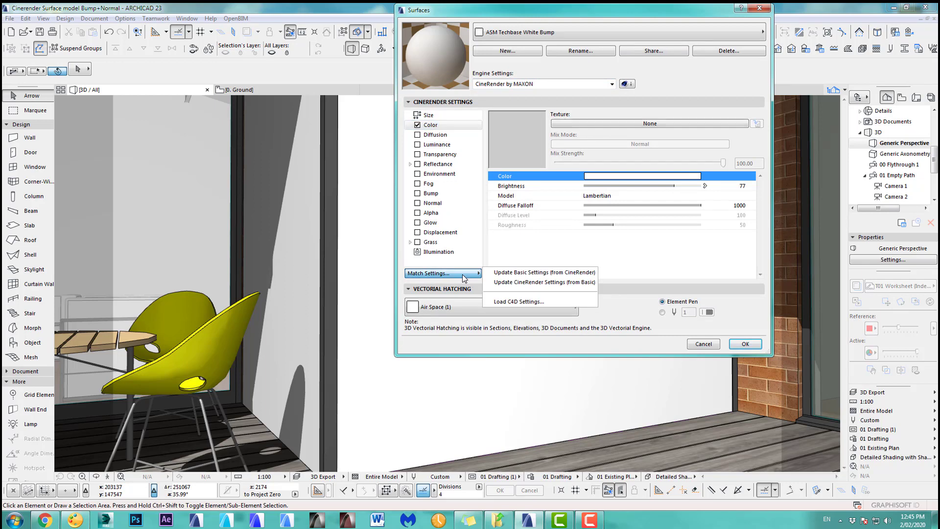
{"action": "left_click", "coordinate": [564, 275]}
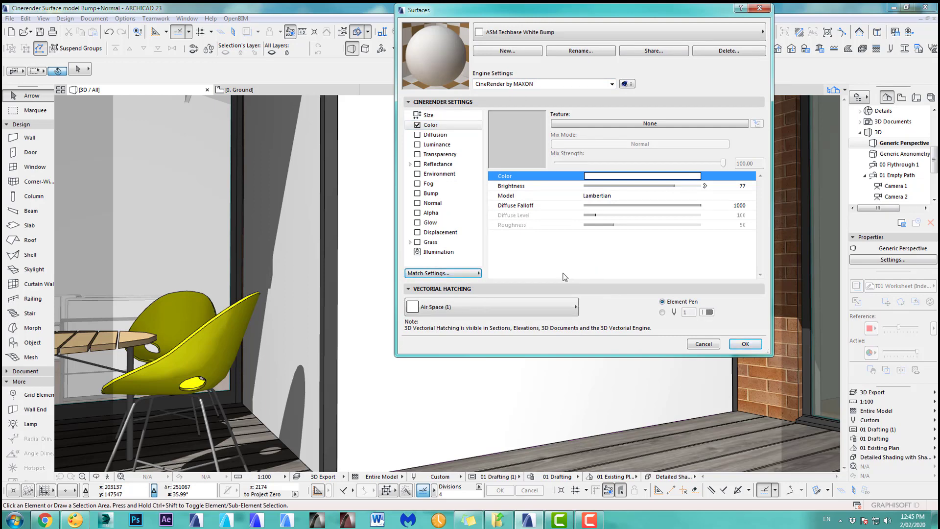
{"action": "left_click", "coordinate": [745, 344]}
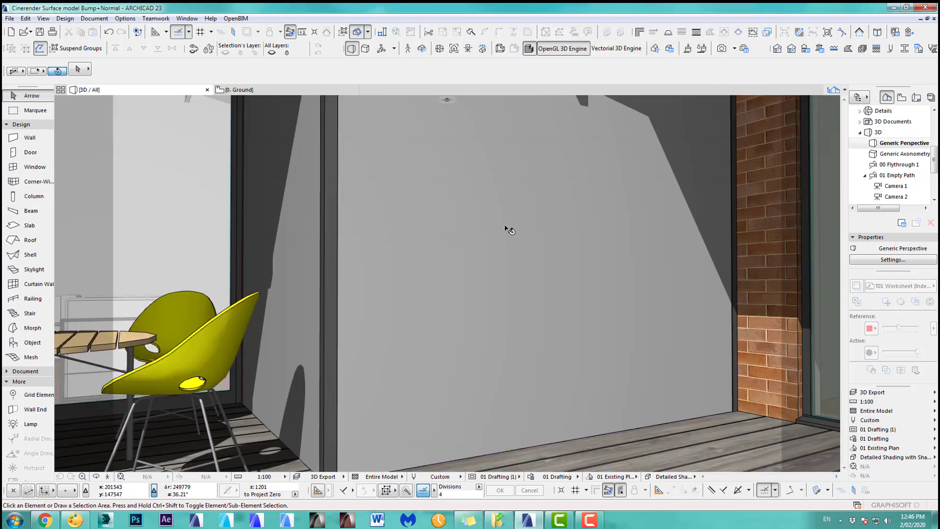
Under CineRender by MAXON engine settings, enable the surface's Bump channel at Strength 100 and pick its texture type
{"action": "left_click", "coordinate": [689, 49]}
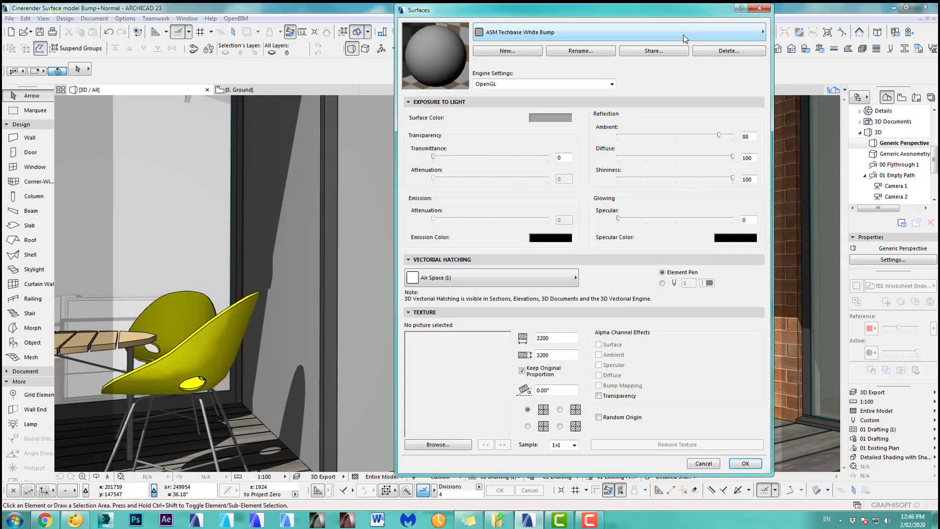
{"action": "left_click", "coordinate": [515, 84]}
{"action": "left_click", "coordinate": [506, 102]}
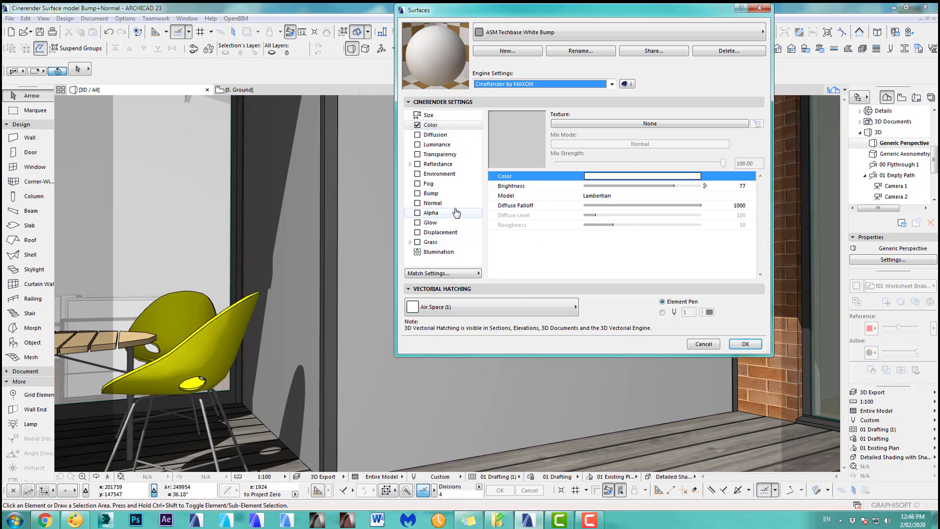
{"action": "left_click", "coordinate": [418, 194]}
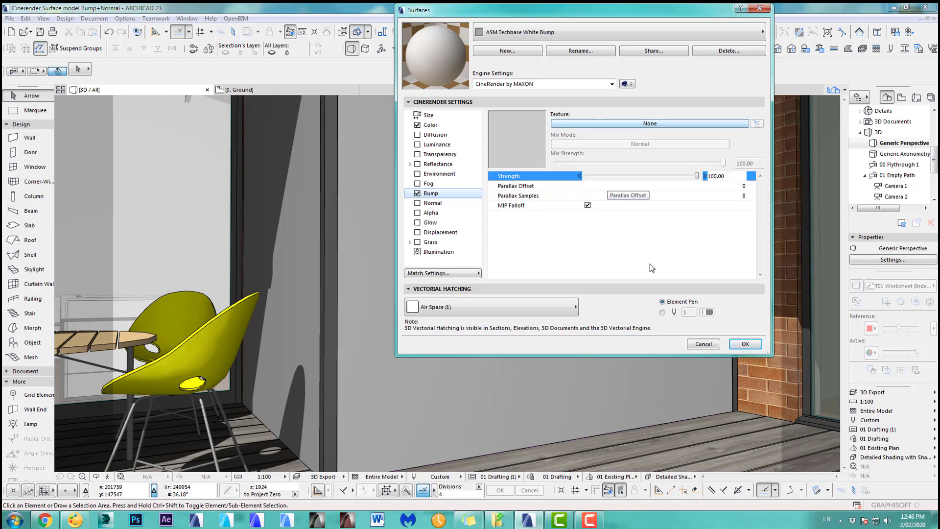
{"action": "left_click", "coordinate": [729, 127]}
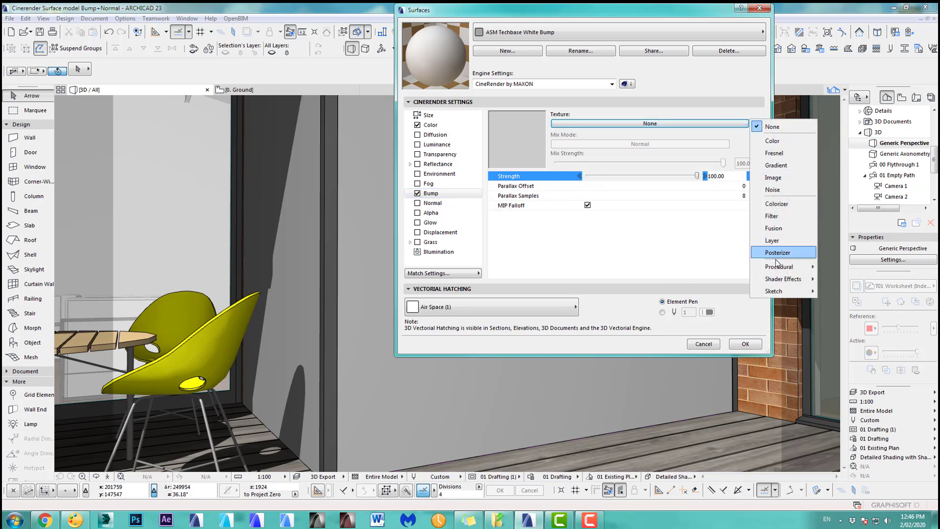
{"action": "mouse_move", "coordinate": [786, 270]}
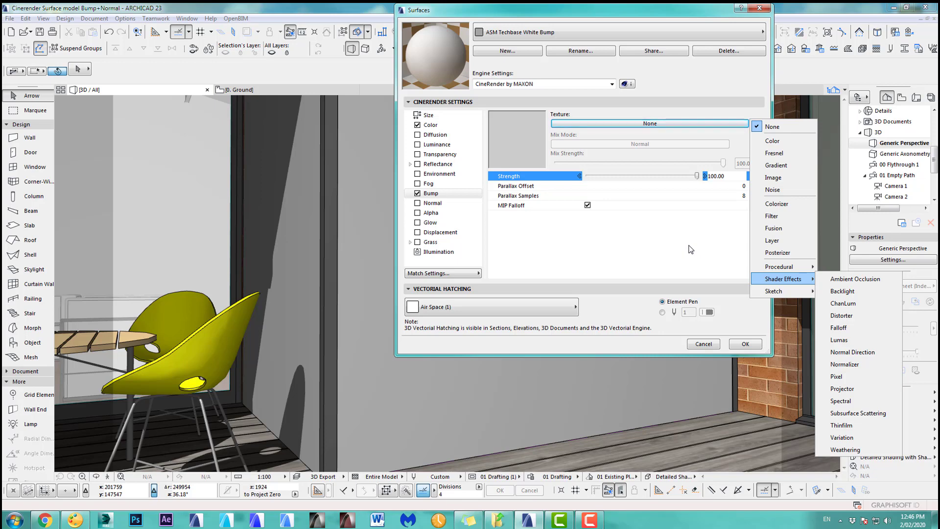
Load ASM_Brick_Composite_01-bump.png from the Embedded Library as the bump image
{"action": "left_click", "coordinate": [785, 178]}
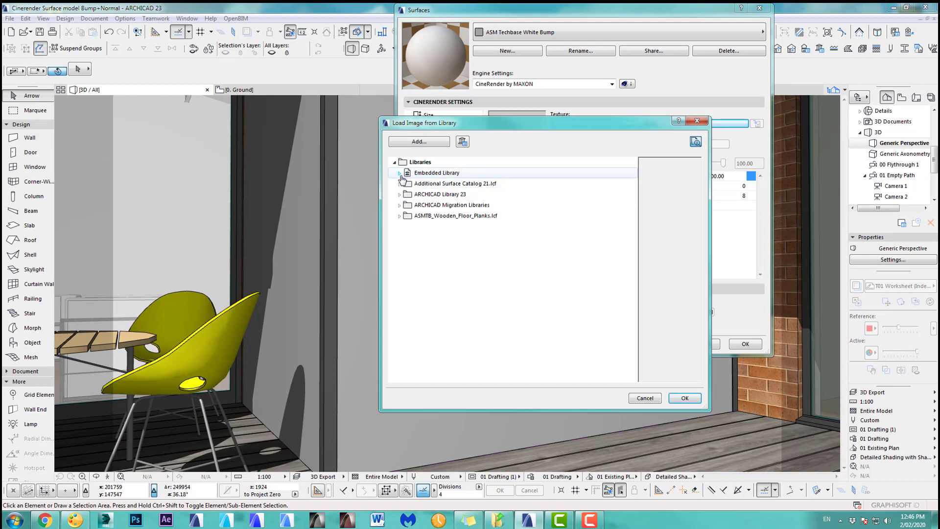
{"action": "left_click", "coordinate": [400, 174]}
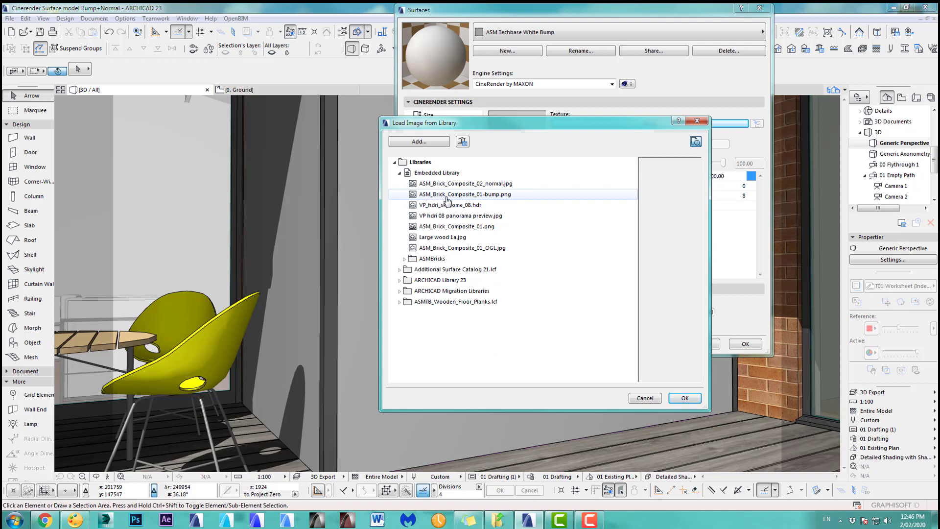
{"action": "left_click", "coordinate": [493, 195]}
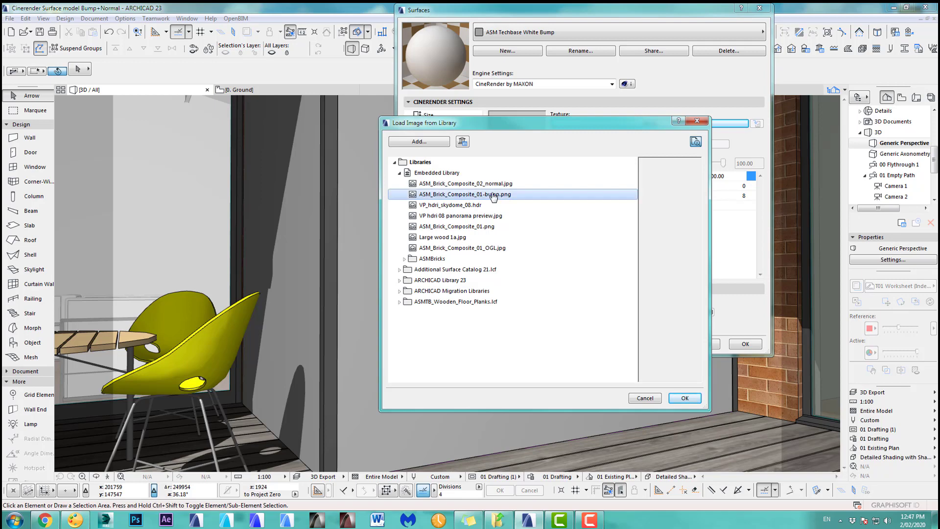
{"action": "left_click", "coordinate": [685, 398]}
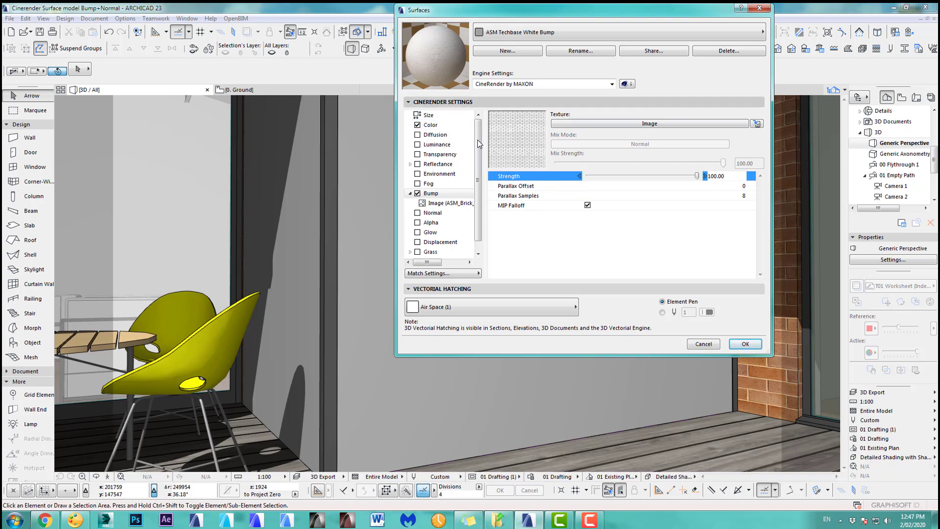
Apply the surface changes and render the view with CineRender
{"action": "left_click", "coordinate": [746, 343]}
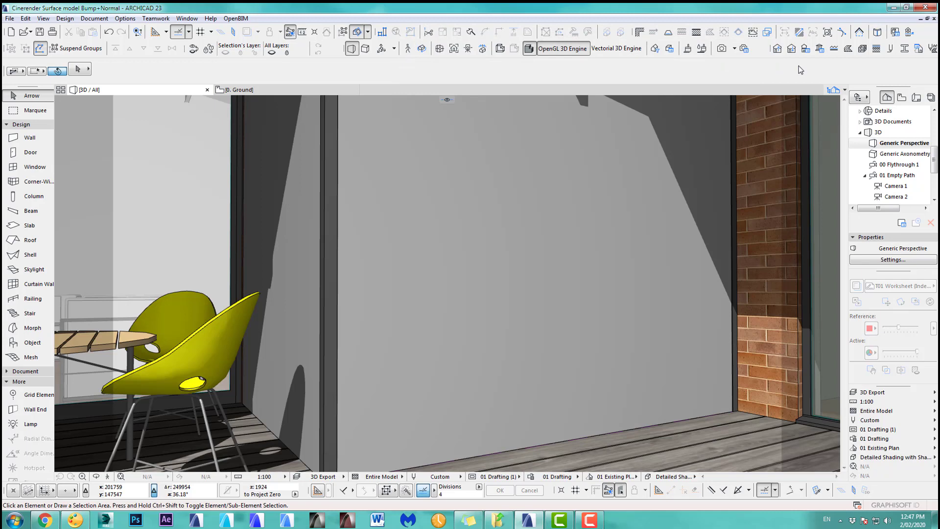
{"action": "left_click", "coordinate": [722, 51]}
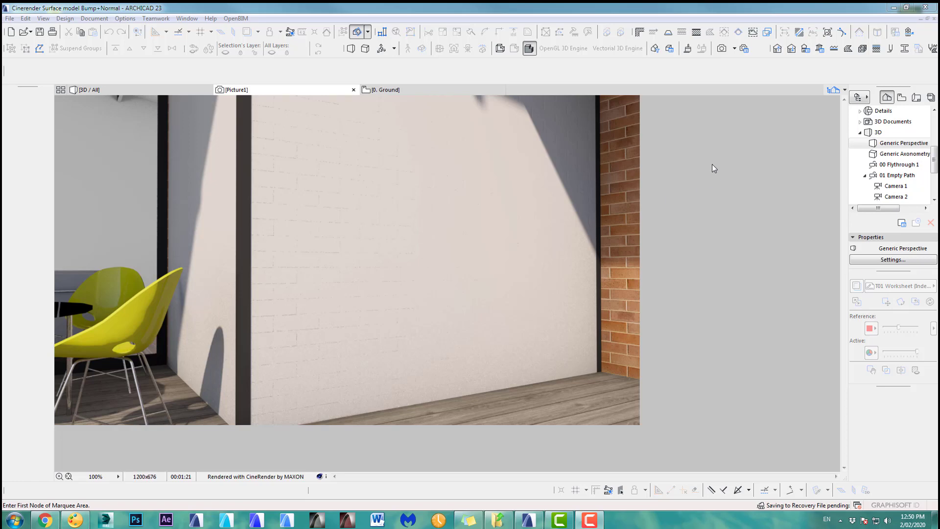
Set Parallax Samples to 20 and bump Strength to 200, then render again
{"action": "left_click", "coordinate": [696, 49]}
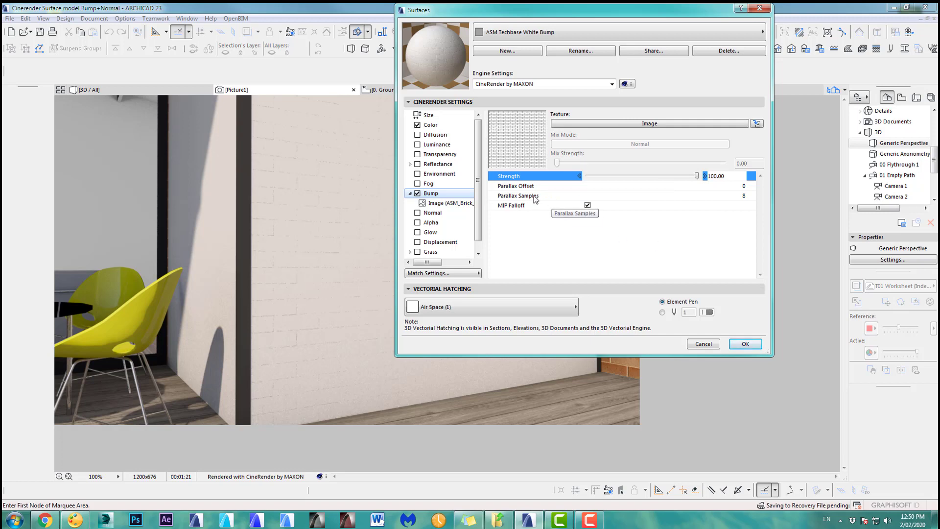
{"action": "left_click", "coordinate": [740, 196]}
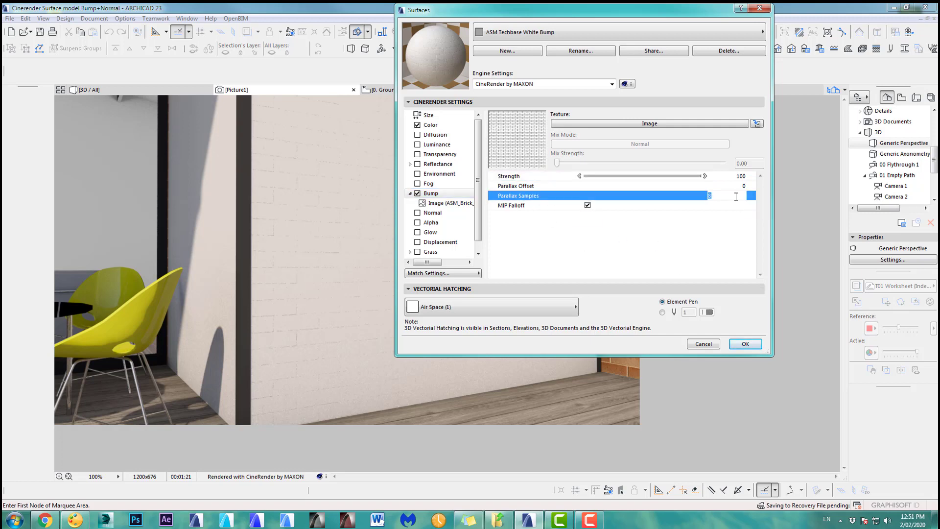
{"action": "type", "text": "20"}
{"action": "left_click", "coordinate": [747, 189]}
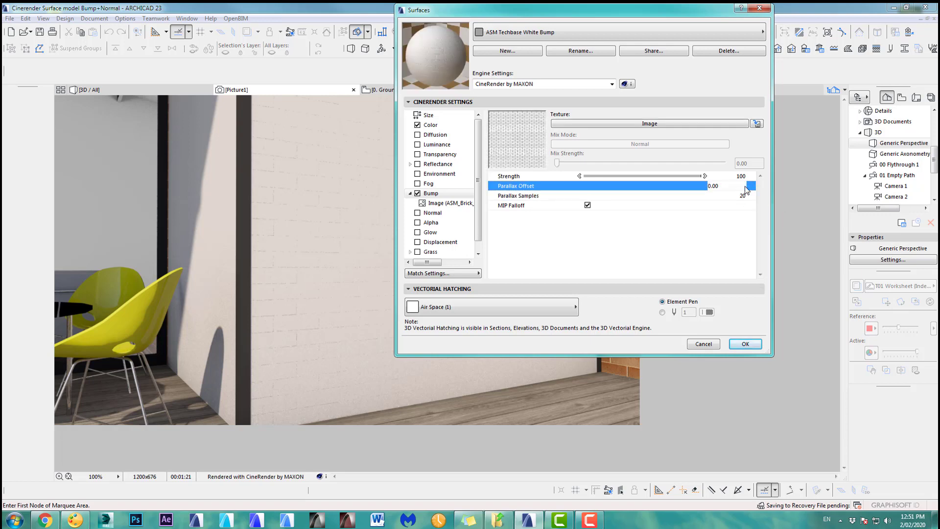
{"action": "left_click", "coordinate": [737, 177]}
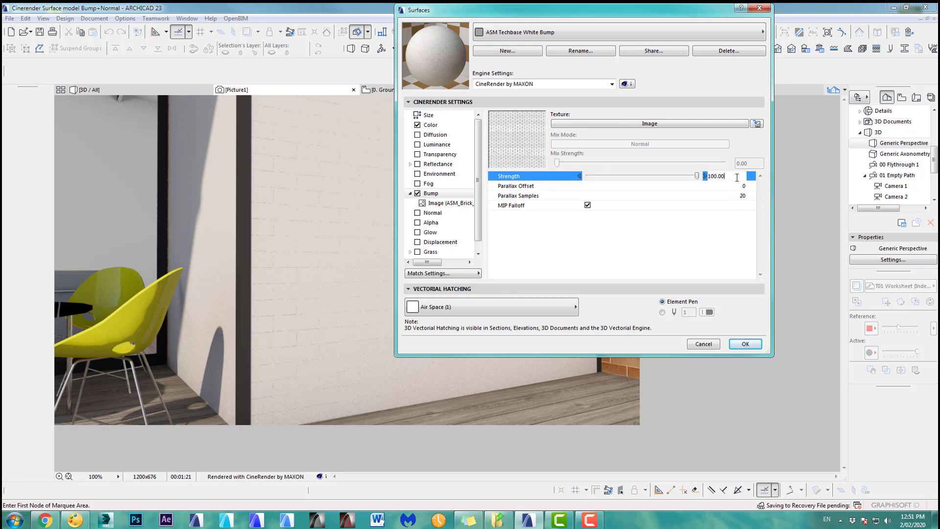
{"action": "type", "text": "2"}
{"action": "left_click", "coordinate": [737, 196]}
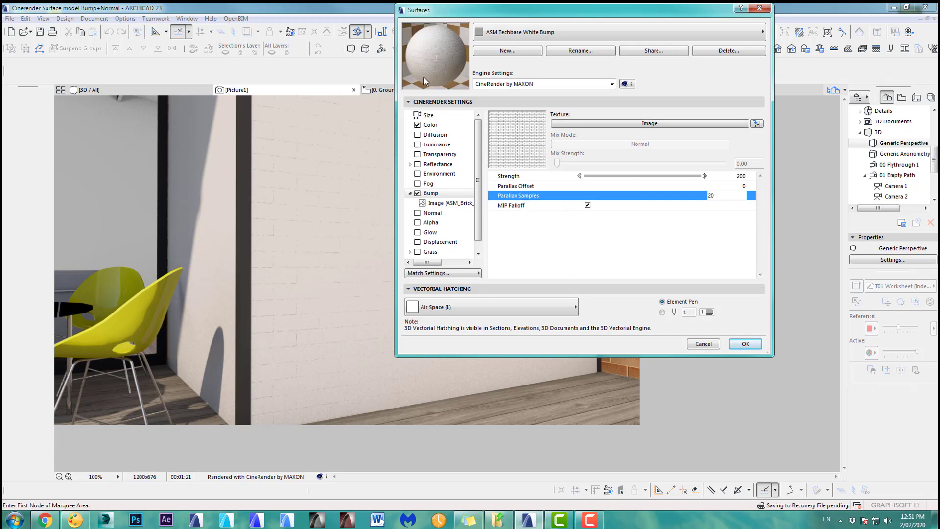
{"action": "left_click", "coordinate": [744, 344]}
{"action": "left_click", "coordinate": [721, 48]}
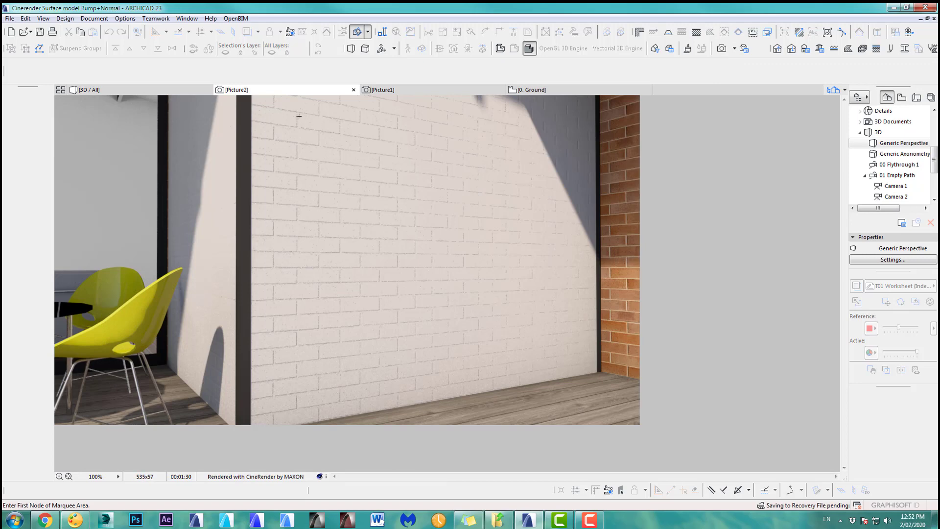
Compare the Picture1 render with Picture2, then bring up the white brick surface's settings
{"action": "left_click", "coordinate": [399, 90]}
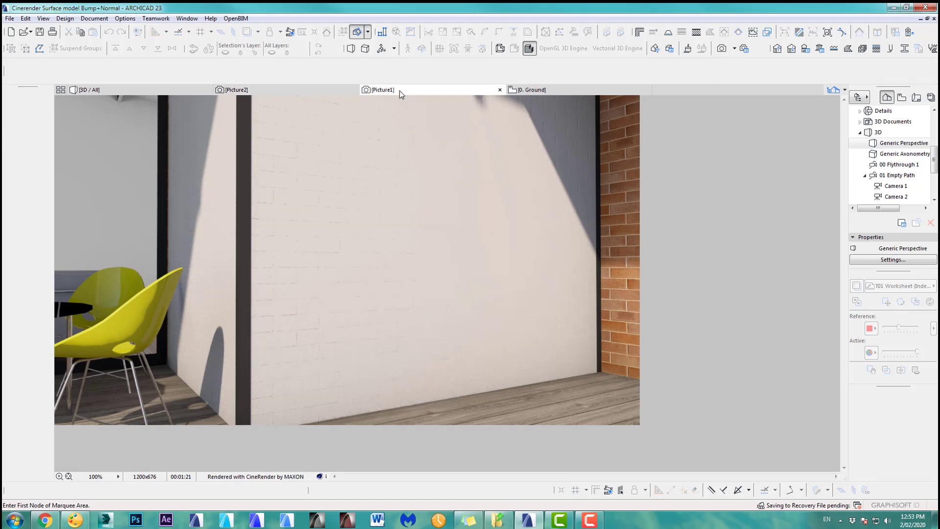
{"action": "left_click", "coordinate": [288, 91]}
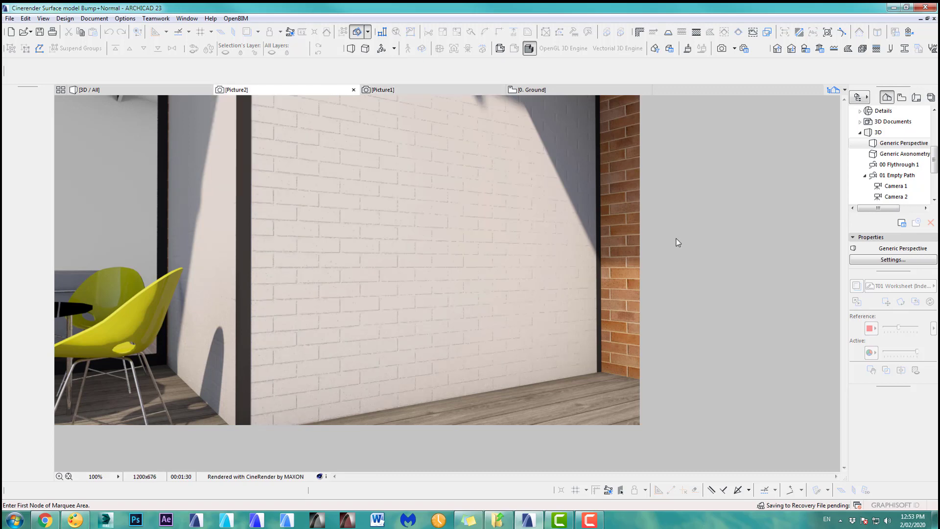
{"action": "left_click", "coordinate": [688, 48]}
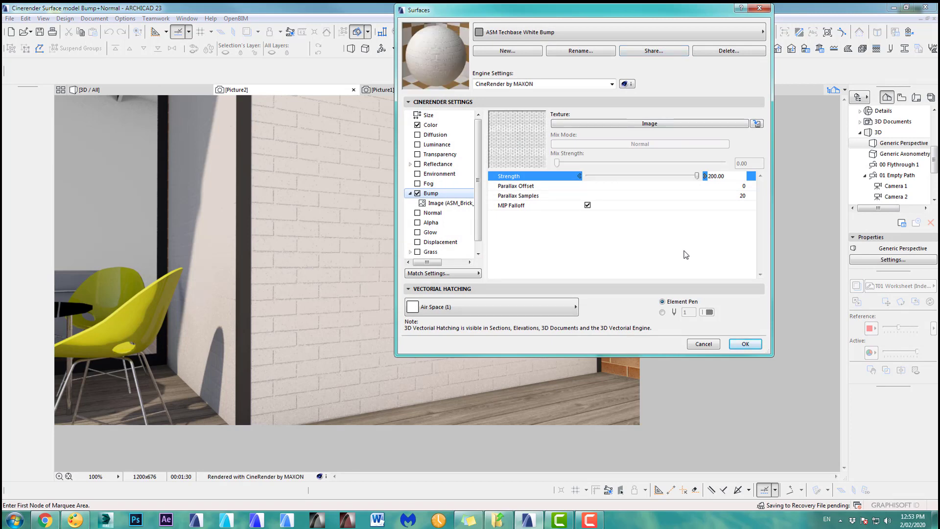
Set Parallax Samples to 40 and bump Strength to 300, then apply and render Picture3
{"action": "left_click", "coordinate": [744, 196]}
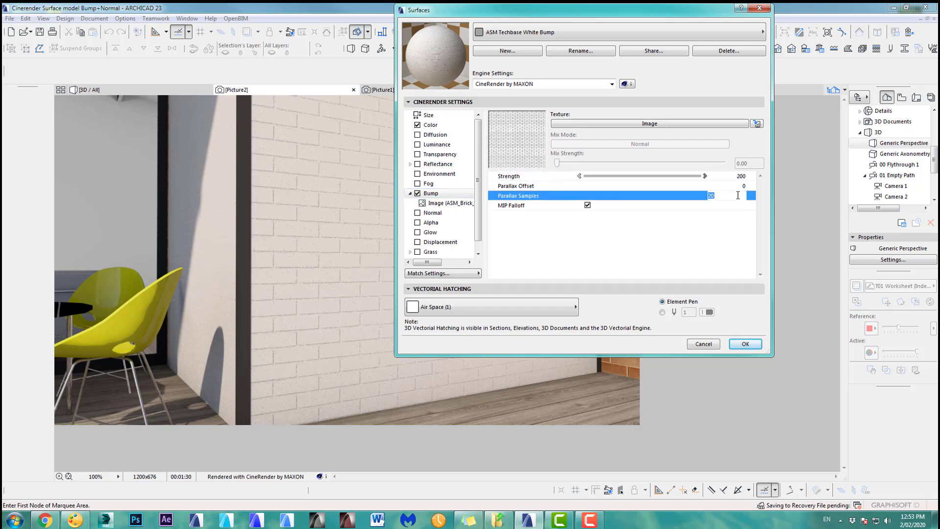
{"action": "type", "text": "40"}
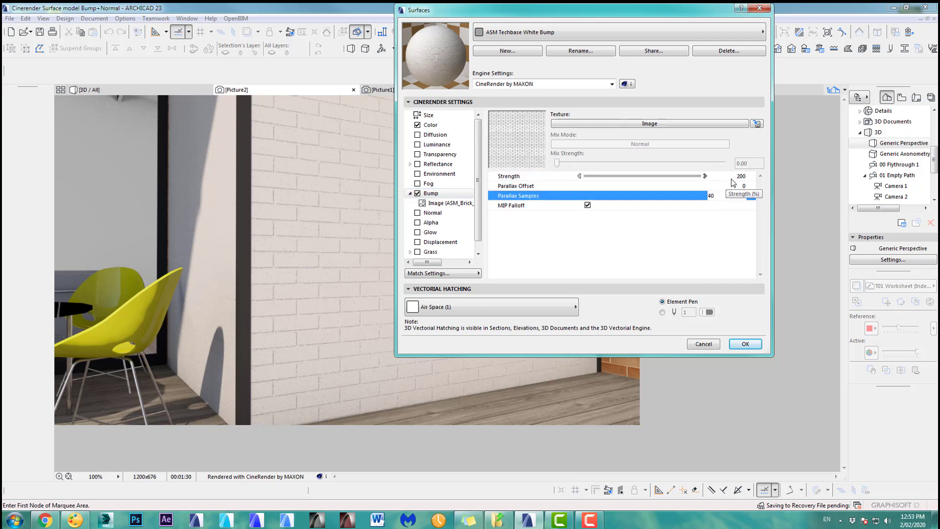
{"action": "left_click", "coordinate": [741, 176]}
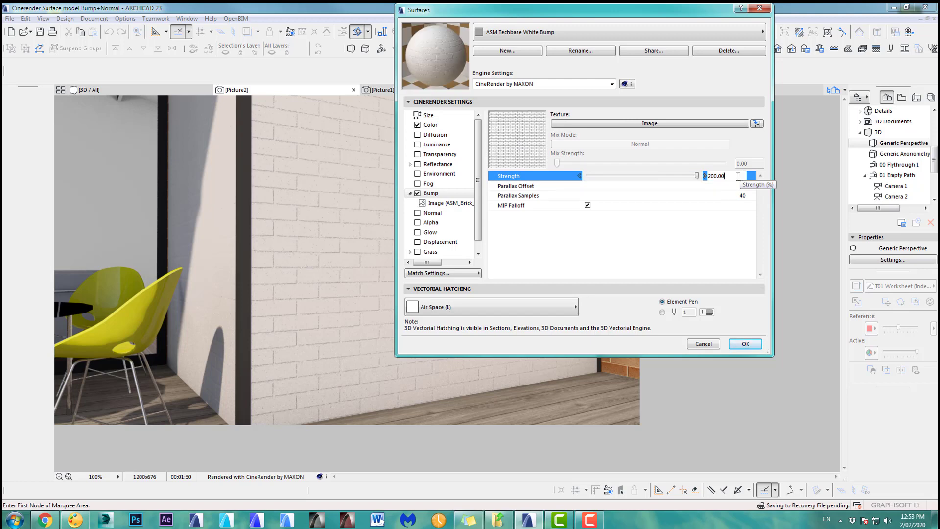
{"action": "double_click", "coordinate": [738, 176]}
{"action": "type", "text": "300"}
{"action": "left_click", "coordinate": [744, 197]}
{"action": "left_click", "coordinate": [745, 344]}
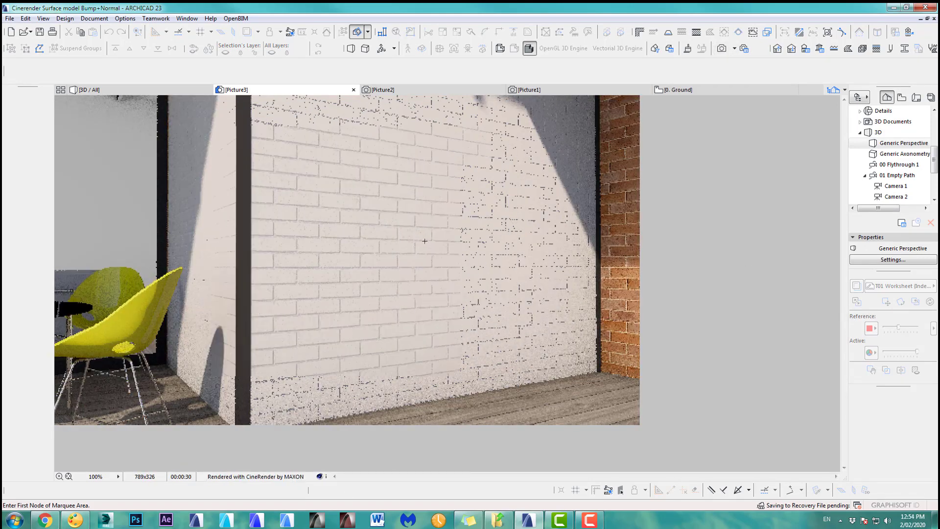
Compare Picture3 against the smoother Picture2, then bring back the white brick surface settings
{"action": "left_click", "coordinate": [389, 90]}
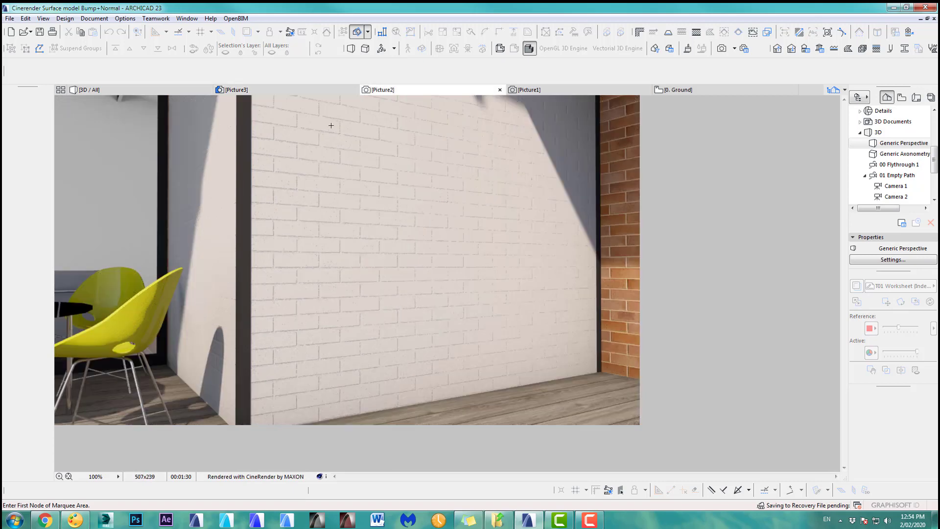
{"action": "left_click", "coordinate": [288, 91]}
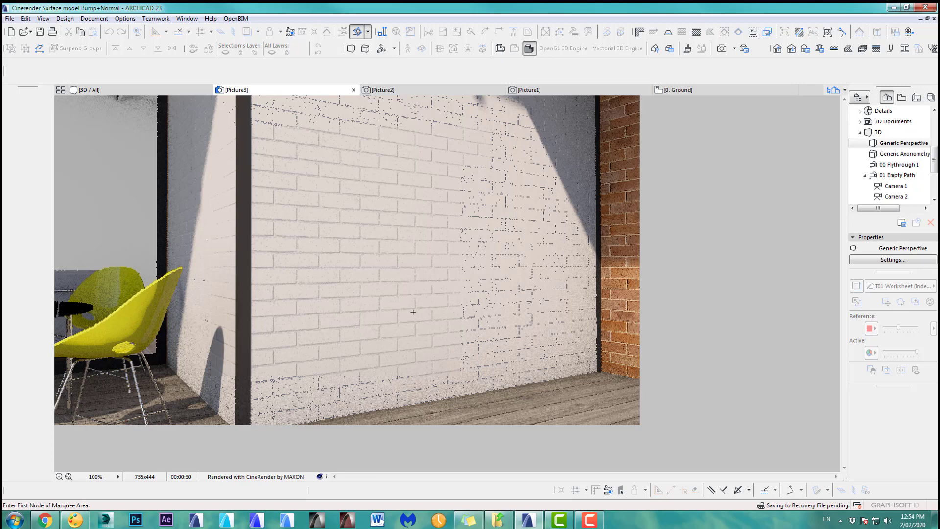
{"action": "left_click", "coordinate": [688, 50]}
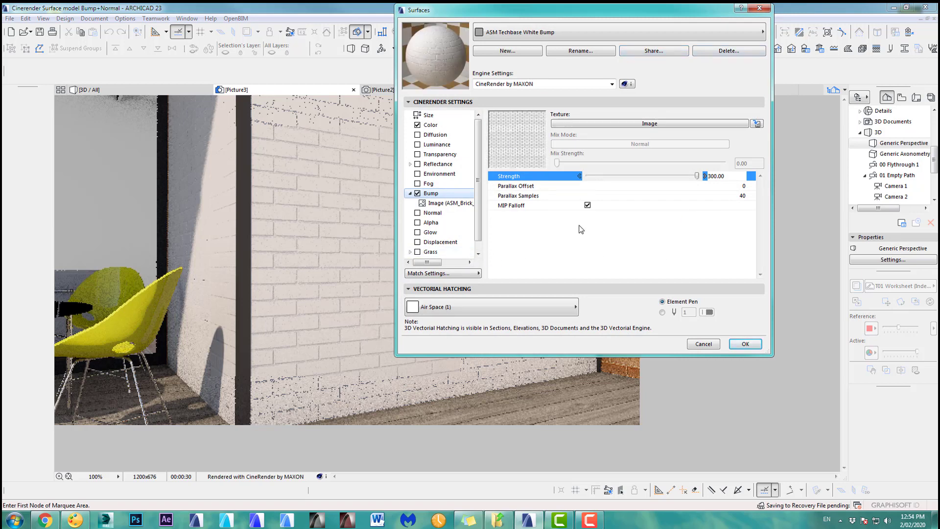
Assign ASM_Brick_Composite_01_OGL.jpg from the Embedded Library as the Color channel image texture
{"action": "left_click", "coordinate": [736, 125]}
{"action": "left_click", "coordinate": [679, 263]}
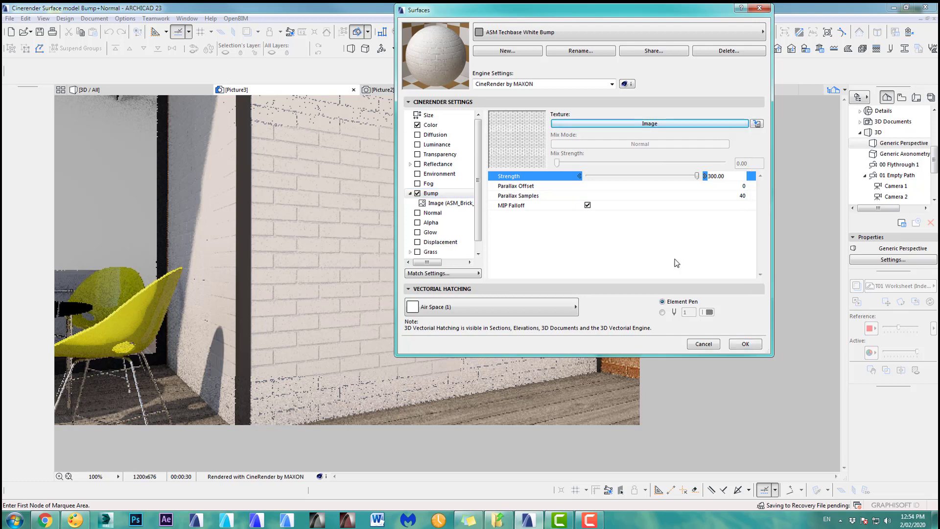
{"action": "left_click", "coordinate": [447, 126]}
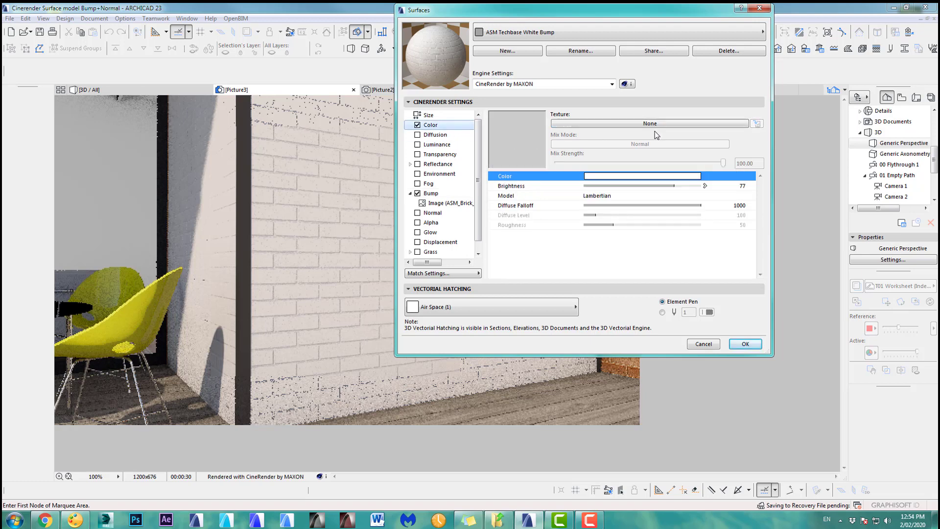
{"action": "left_click", "coordinate": [683, 125]}
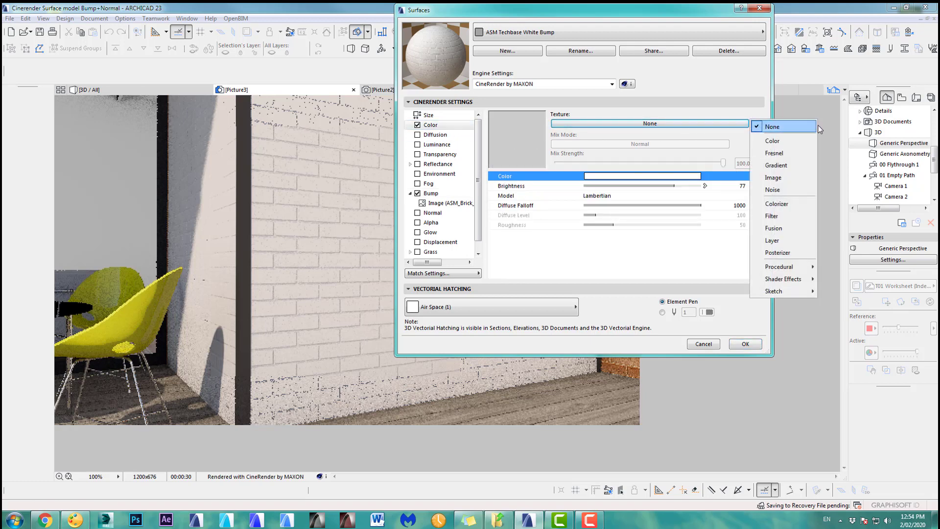
{"action": "left_click", "coordinate": [774, 177]}
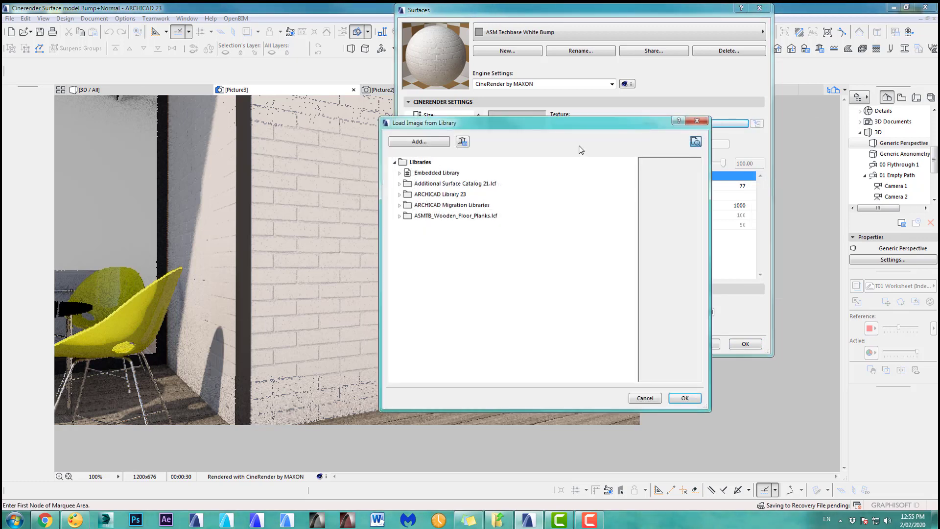
{"action": "left_click", "coordinate": [399, 173]}
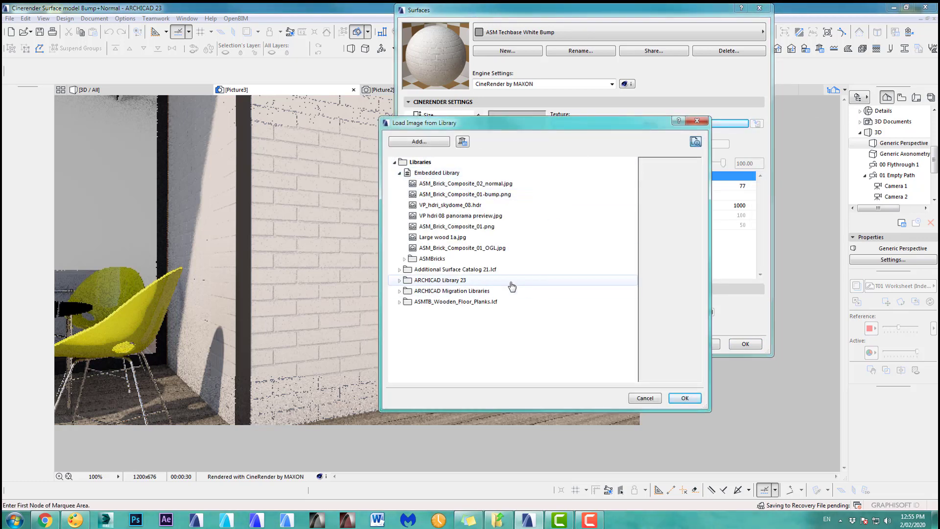
{"action": "left_click", "coordinate": [464, 248]}
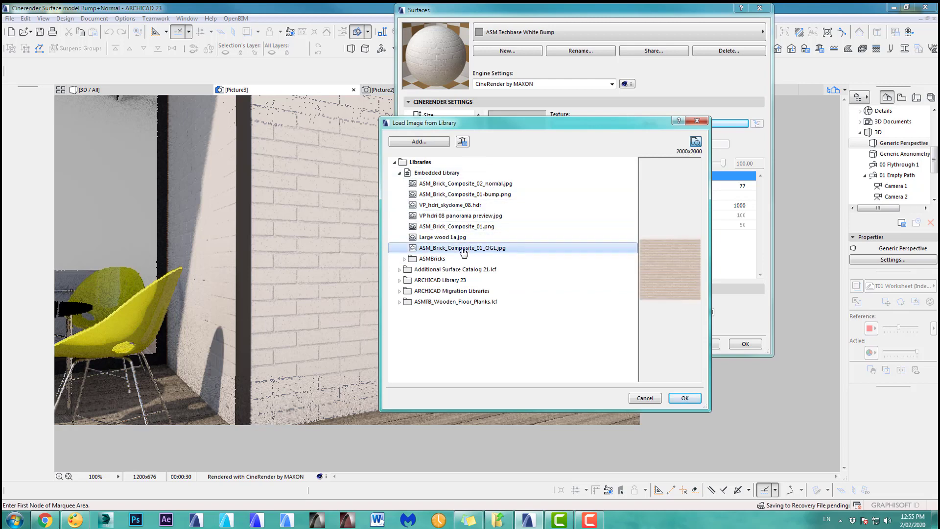
{"action": "left_click", "coordinate": [685, 398]}
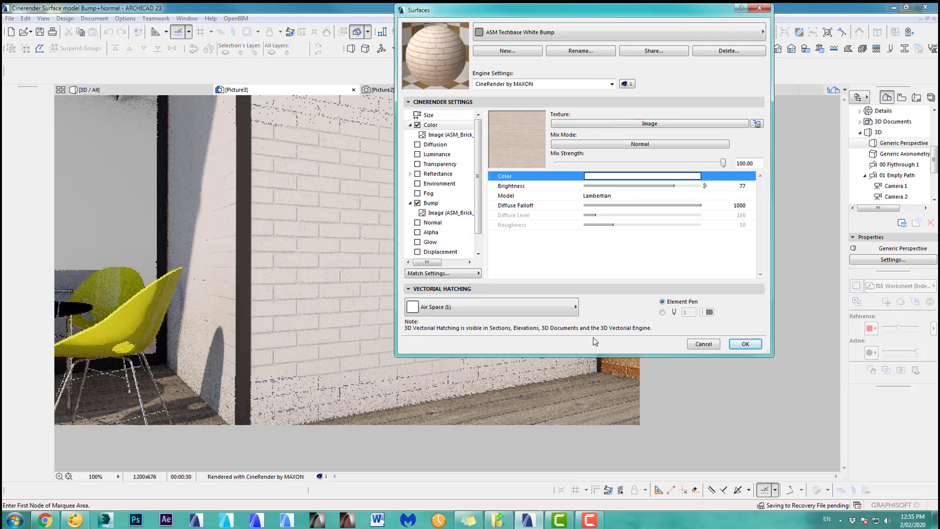
Disable the Bump channel, apply the surface, and render Picture4 with F6
{"action": "left_click", "coordinate": [417, 203]}
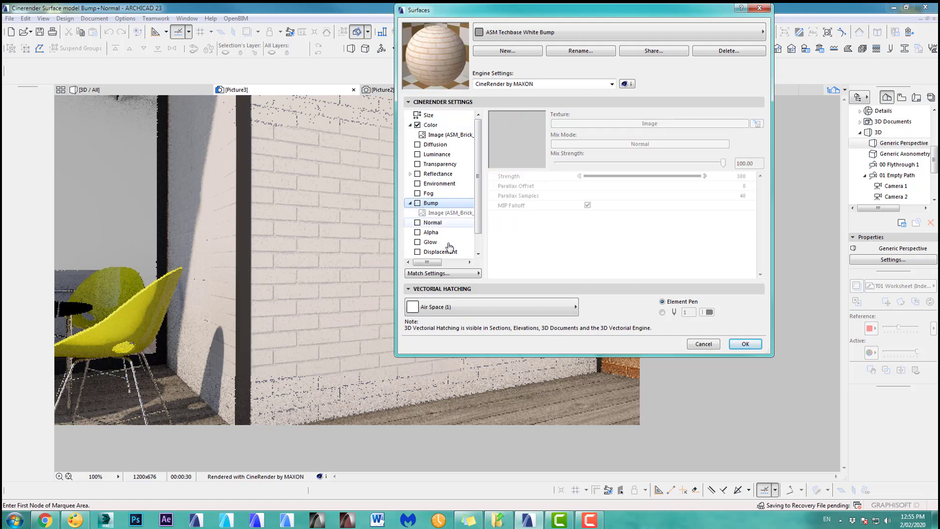
{"action": "left_click", "coordinate": [744, 344]}
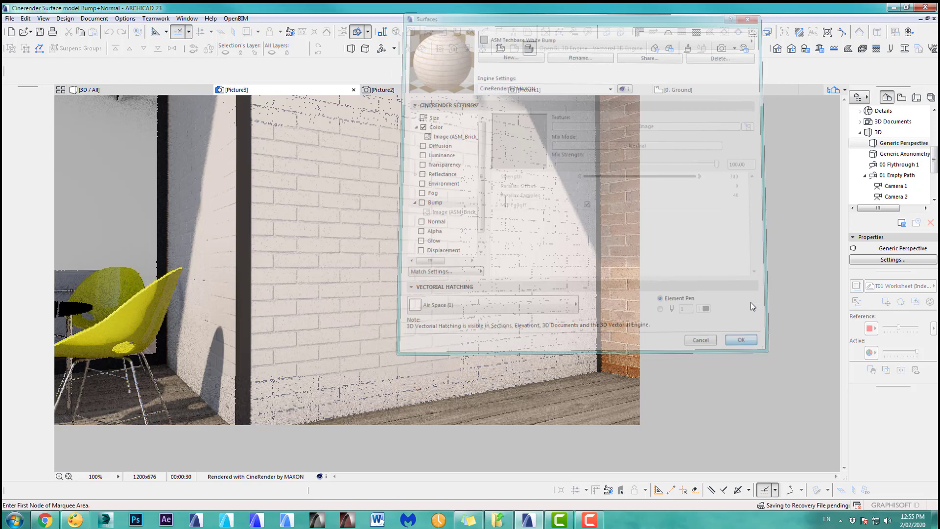
{"action": "key", "text": "F6"}
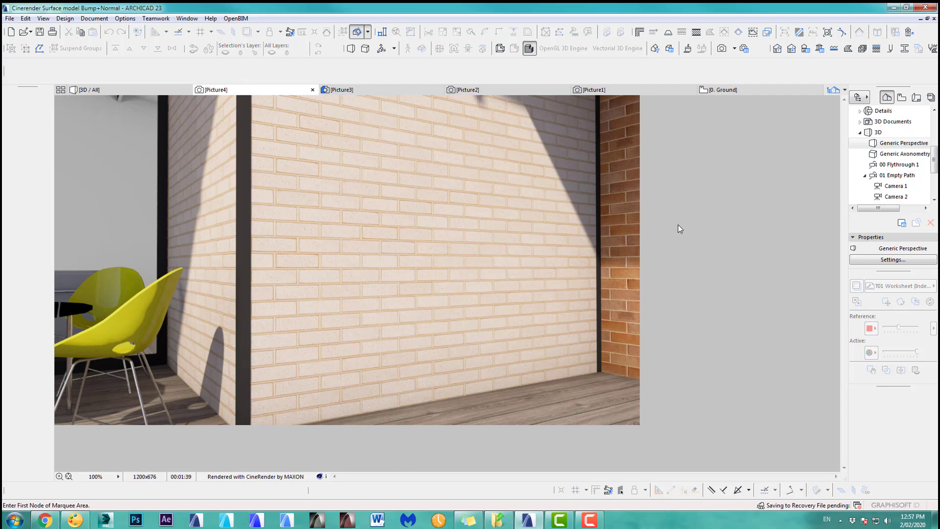
Re-enable the Bump channel at Strength 300 and render a new Picture5 of the wall
{"action": "left_click", "coordinate": [688, 49]}
{"action": "left_click", "coordinate": [419, 205]}
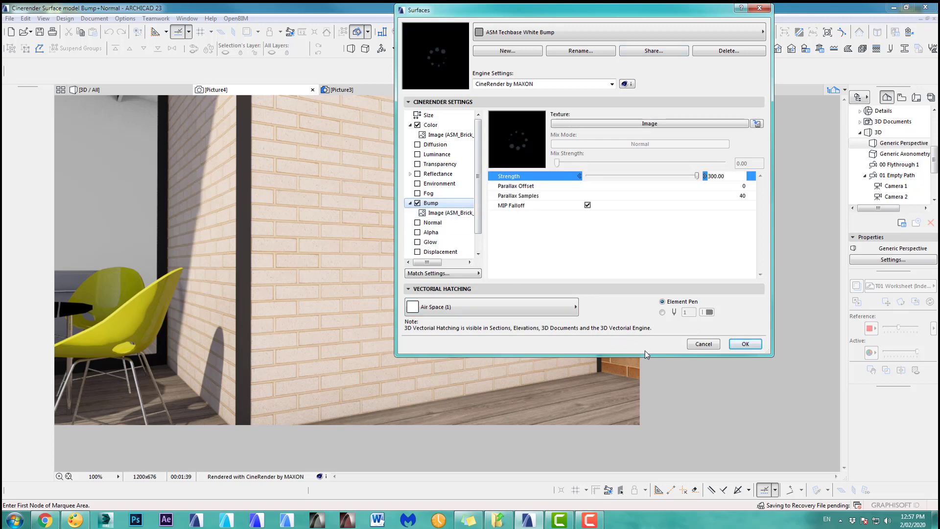
{"action": "left_click", "coordinate": [746, 344]}
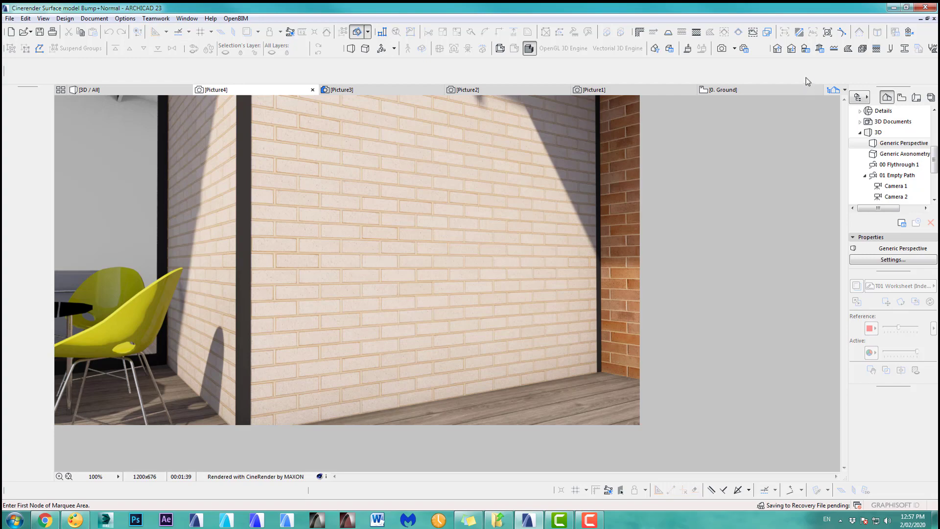
{"action": "left_click", "coordinate": [722, 48]}
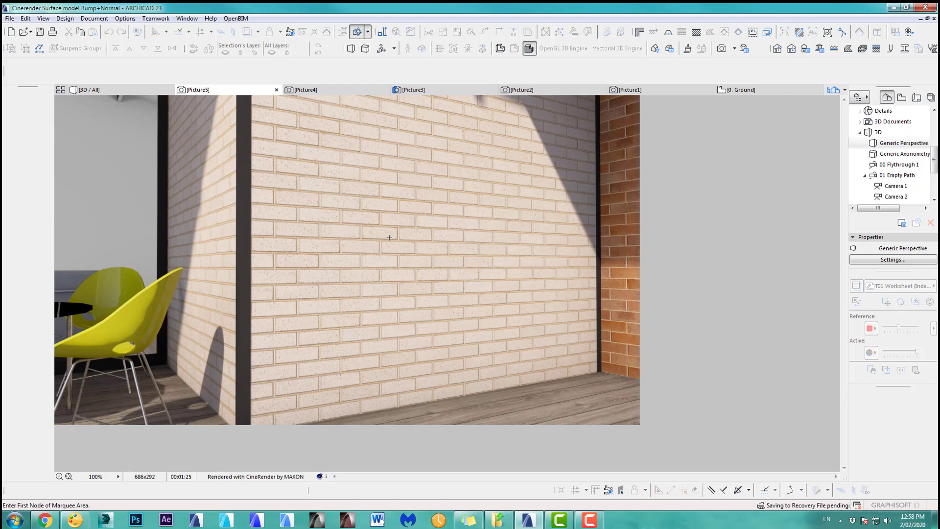
{"action": "left_click", "coordinate": [311, 90]}
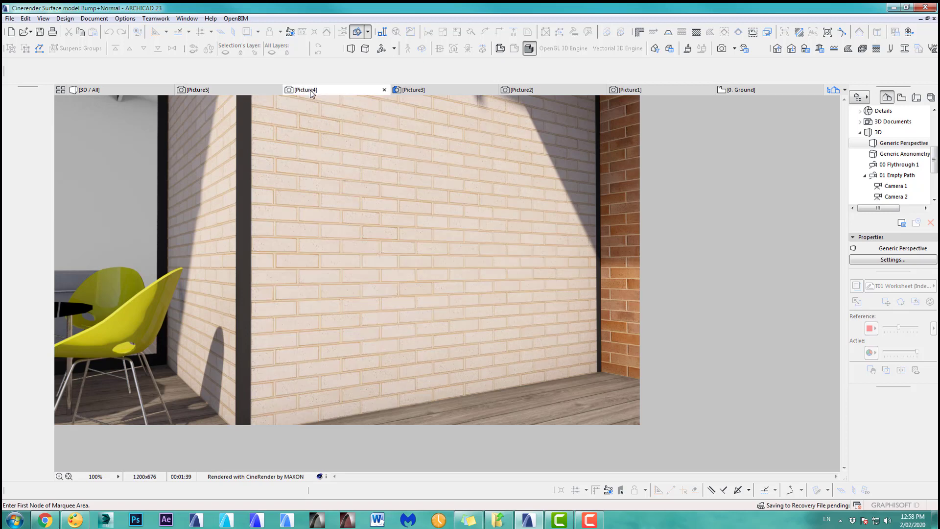
{"action": "left_click", "coordinate": [231, 89]}
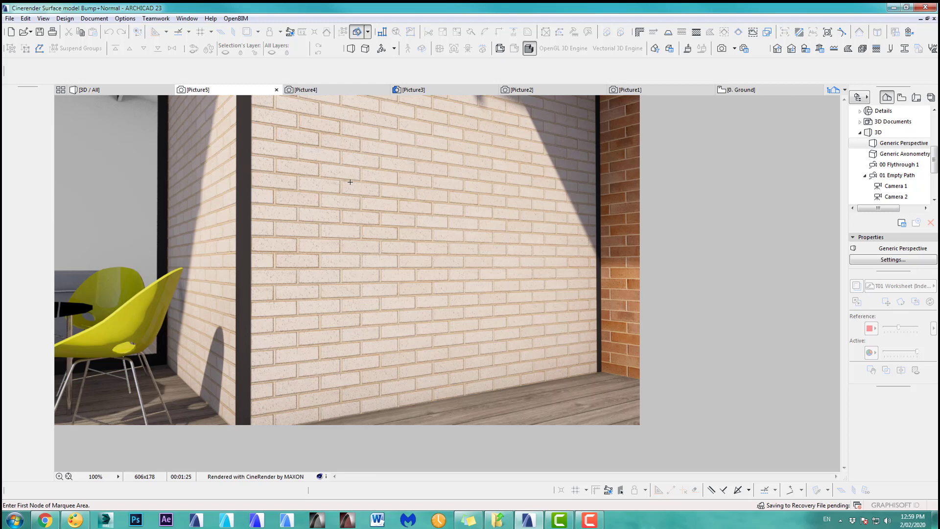
{"action": "left_click", "coordinate": [340, 89]}
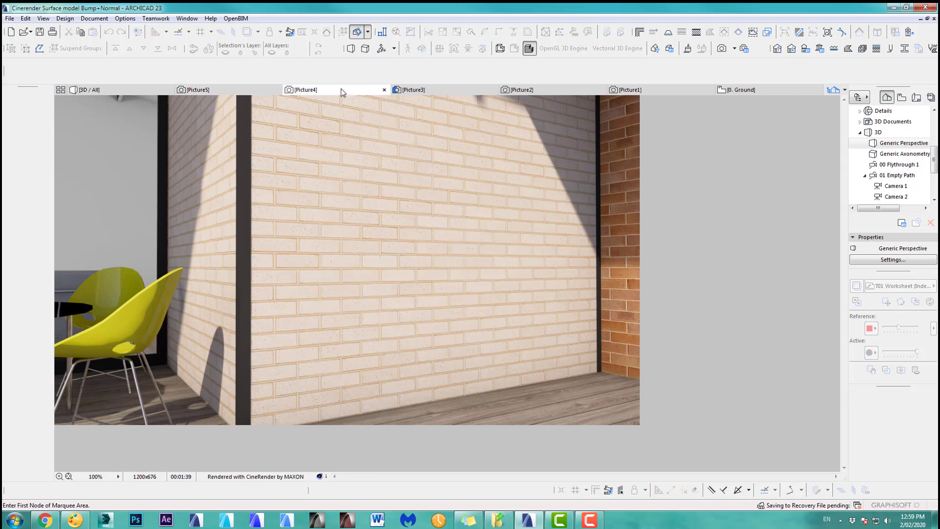
{"action": "left_click", "coordinate": [265, 90]}
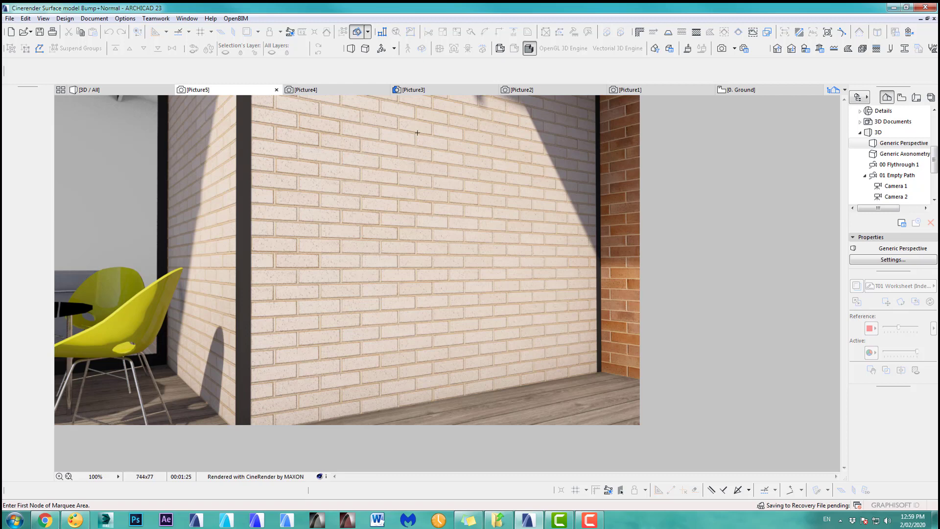
{"action": "left_click", "coordinate": [323, 91]}
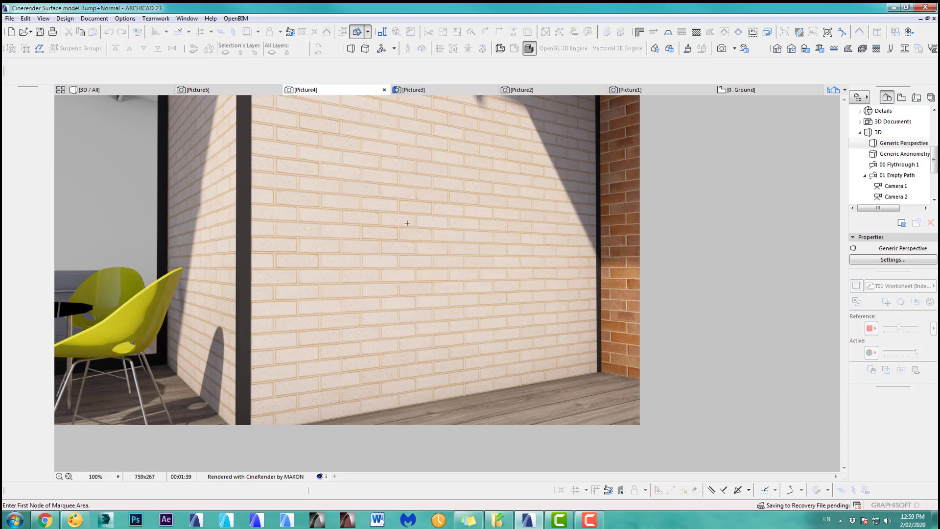
{"action": "left_click", "coordinate": [239, 91]}
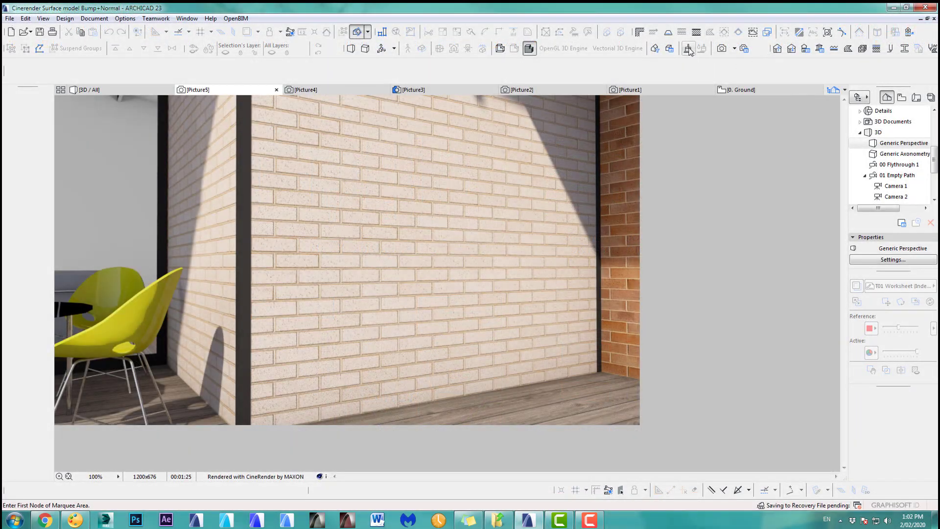
Remove the image texture from the Color channel of ASM Techbase White Bump
{"action": "left_click", "coordinate": [689, 49]}
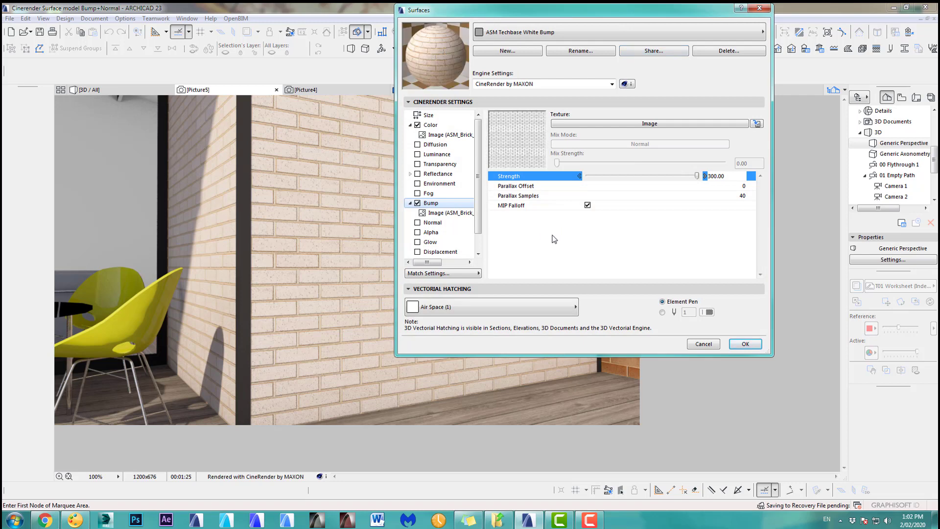
{"action": "left_click", "coordinate": [432, 126]}
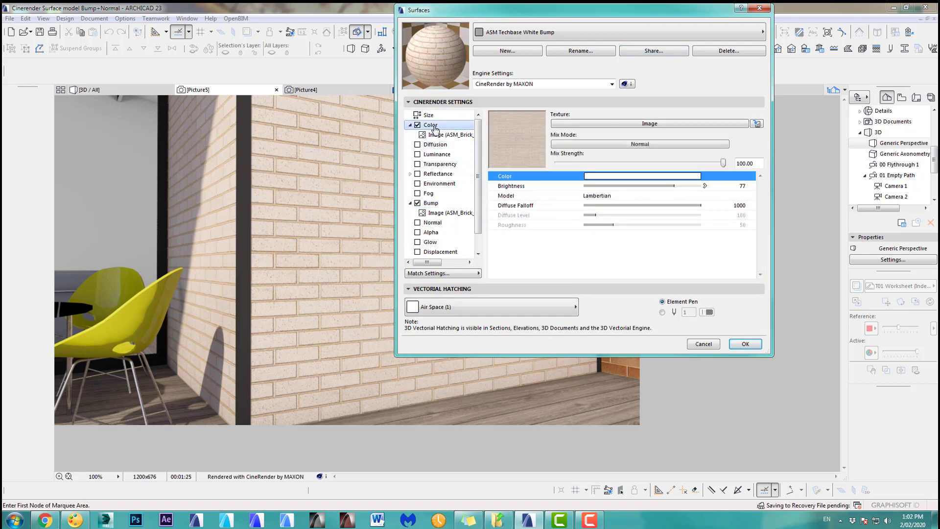
{"action": "left_click", "coordinate": [757, 124]}
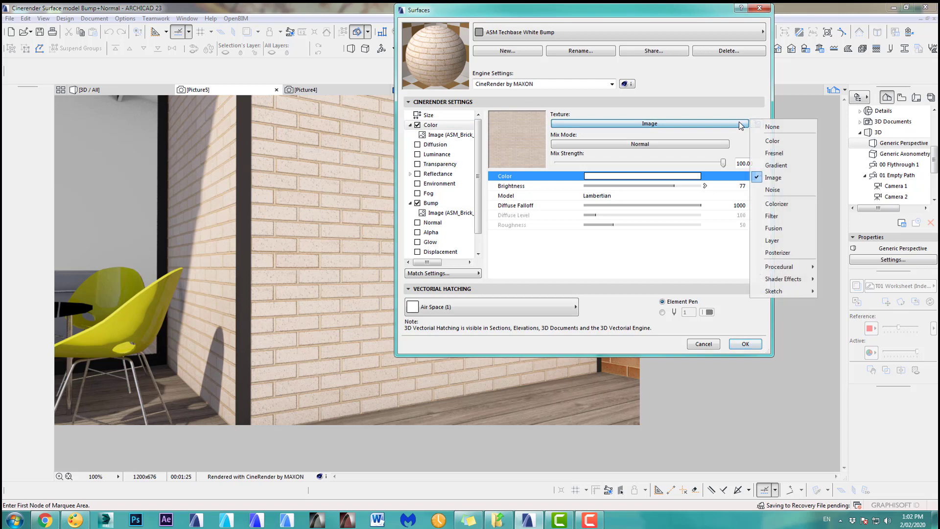
{"action": "left_click", "coordinate": [789, 128]}
Replace the Bump channel's image texture with a procedural Tiles texture
{"action": "left_click", "coordinate": [437, 195]}
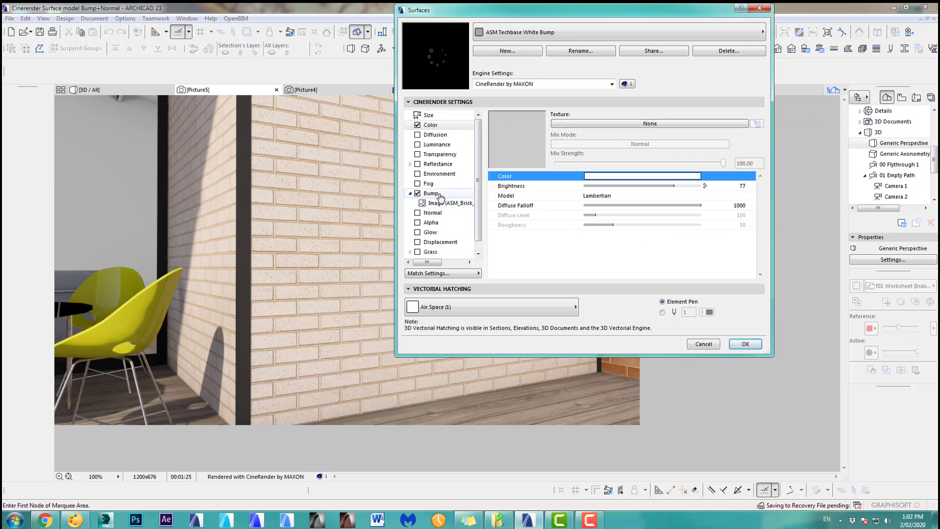
{"action": "left_click", "coordinate": [757, 123]}
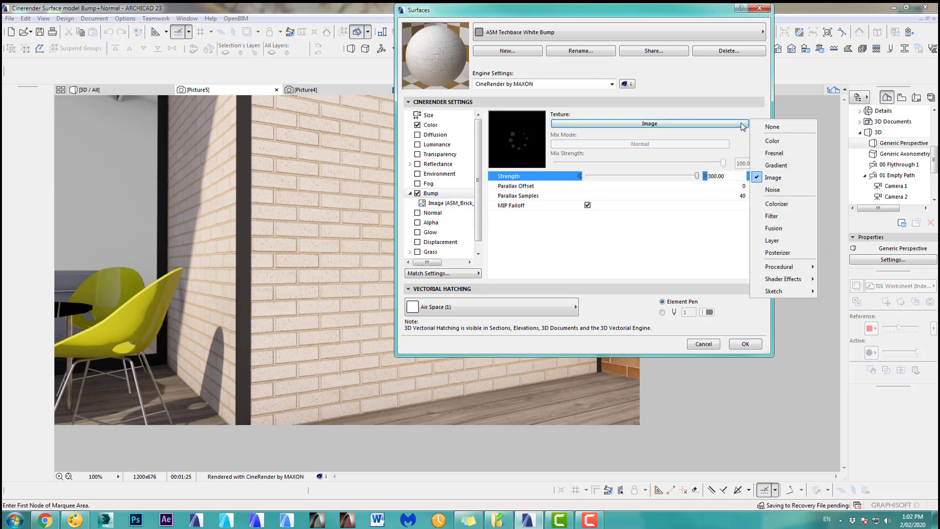
{"action": "left_click", "coordinate": [790, 128]}
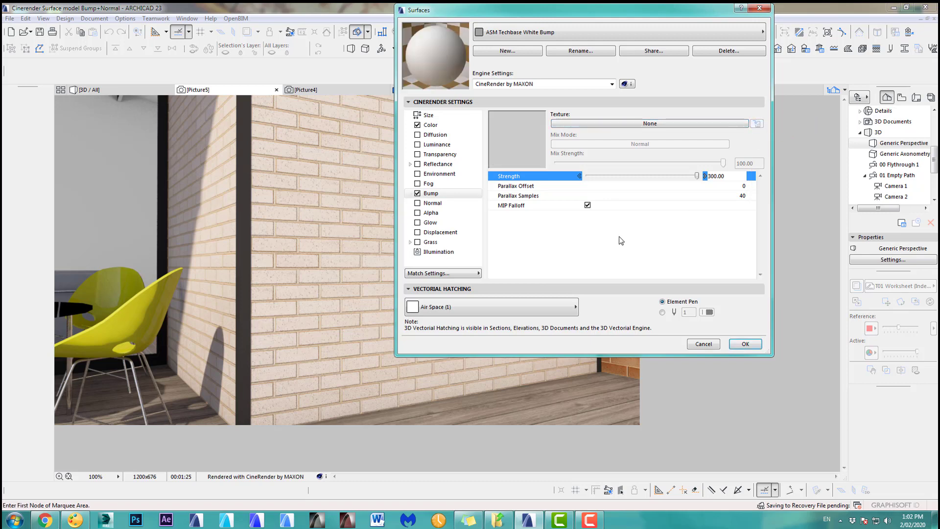
{"action": "left_click", "coordinate": [733, 123]}
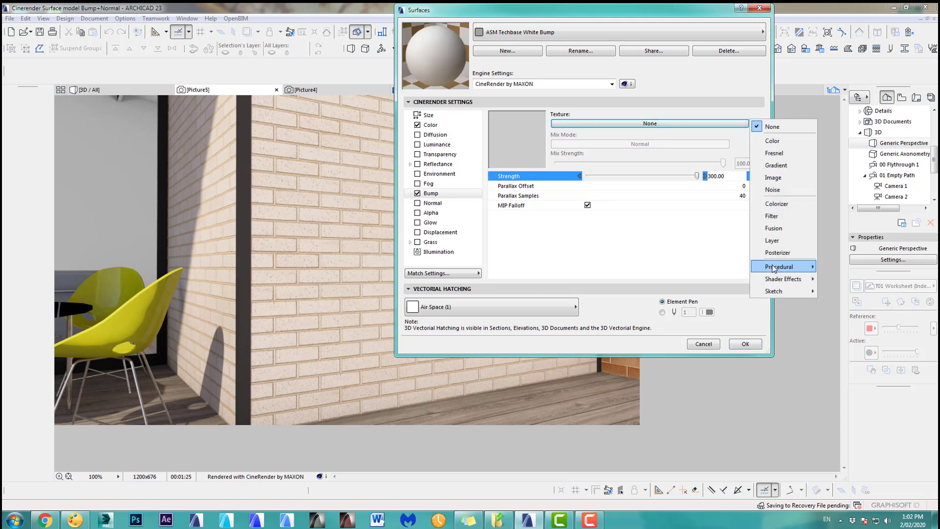
{"action": "mouse_move", "coordinate": [779, 267]}
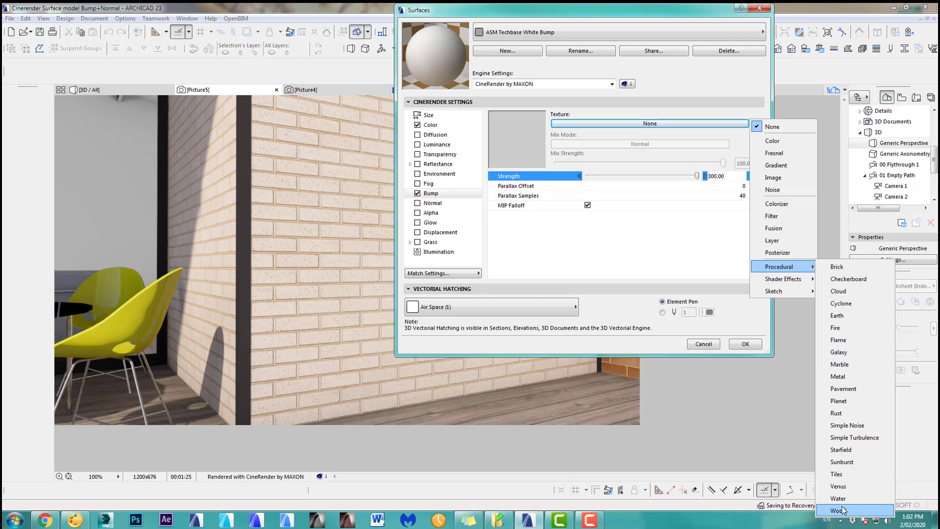
{"action": "left_click", "coordinate": [837, 474]}
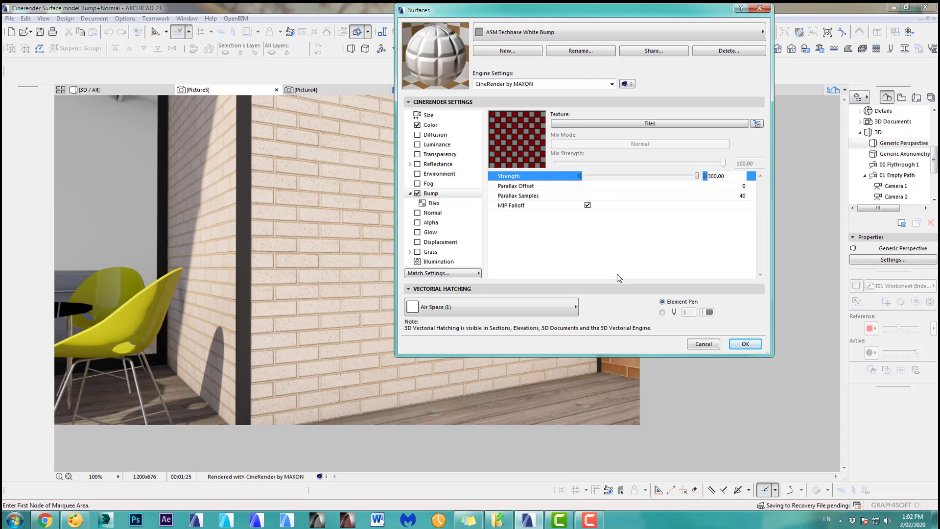
Set the Tiles bump to Strength 150 and Parallax Samples 20
{"action": "left_click", "coordinate": [745, 198]}
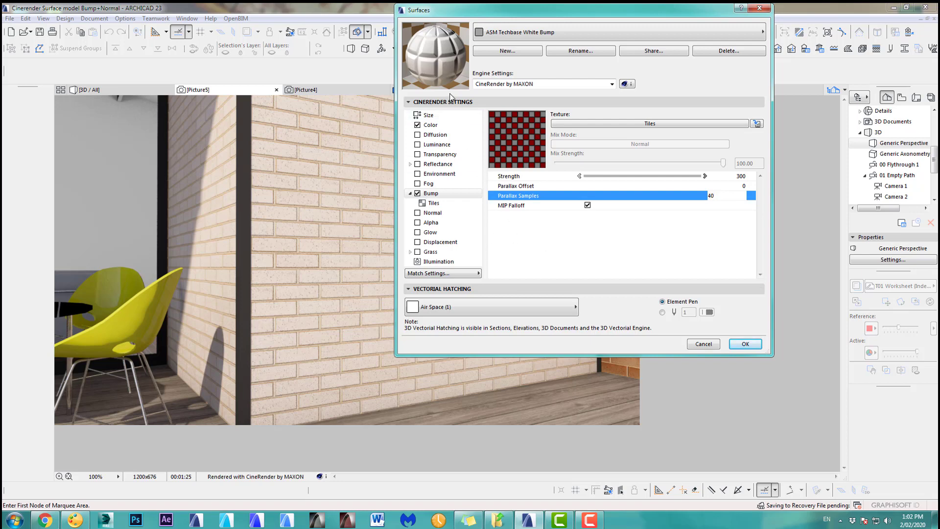
{"action": "left_click", "coordinate": [740, 176]}
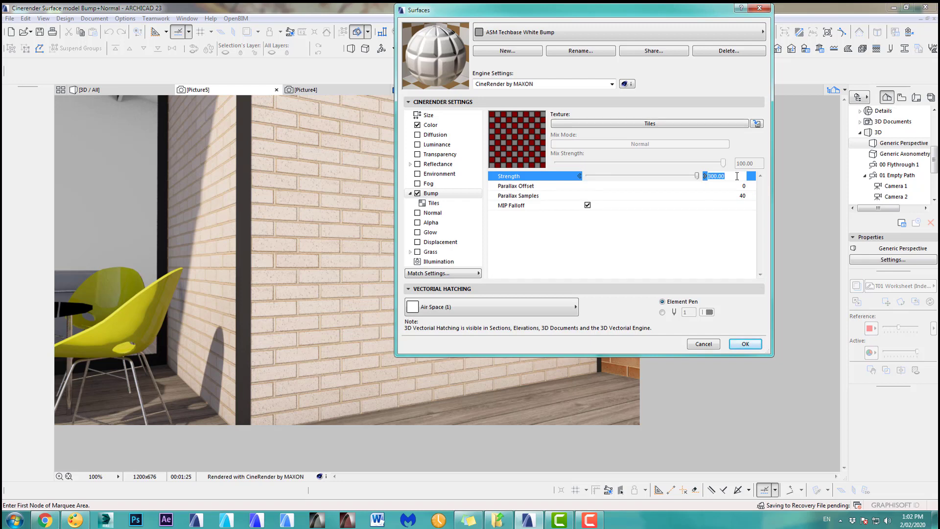
{"action": "type", "text": "150"}
{"action": "left_click", "coordinate": [737, 196]}
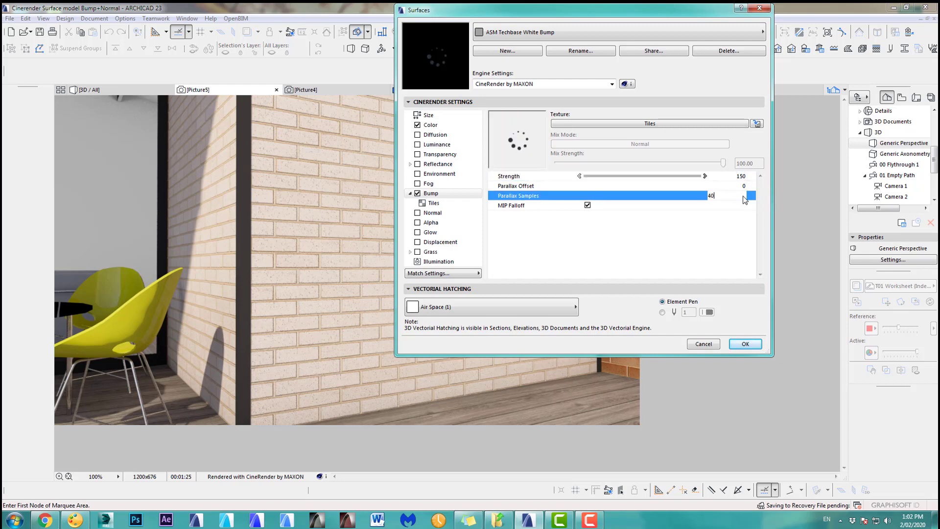
{"action": "double_click", "coordinate": [737, 196]}
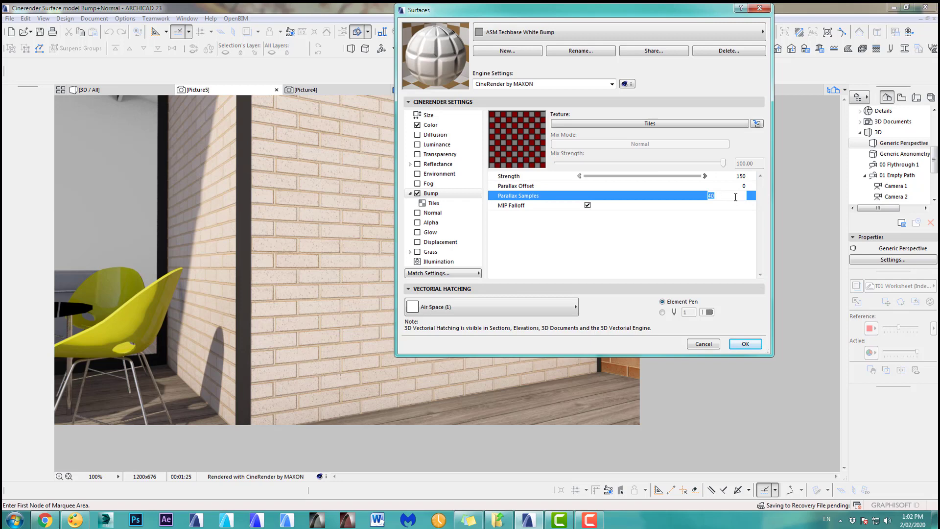
{"action": "type", "text": "20"}
{"action": "key", "text": "Tab"}
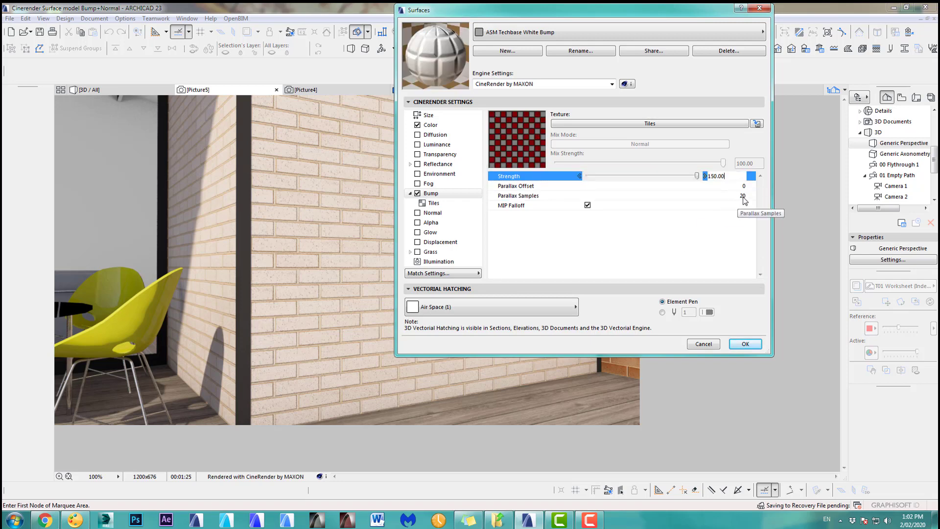
Lower the Tiles bump further to Strength 50 and Parallax Samples 10
{"action": "left_click", "coordinate": [737, 196]}
{"action": "left_click", "coordinate": [742, 176]}
{"action": "type", "text": "50"}
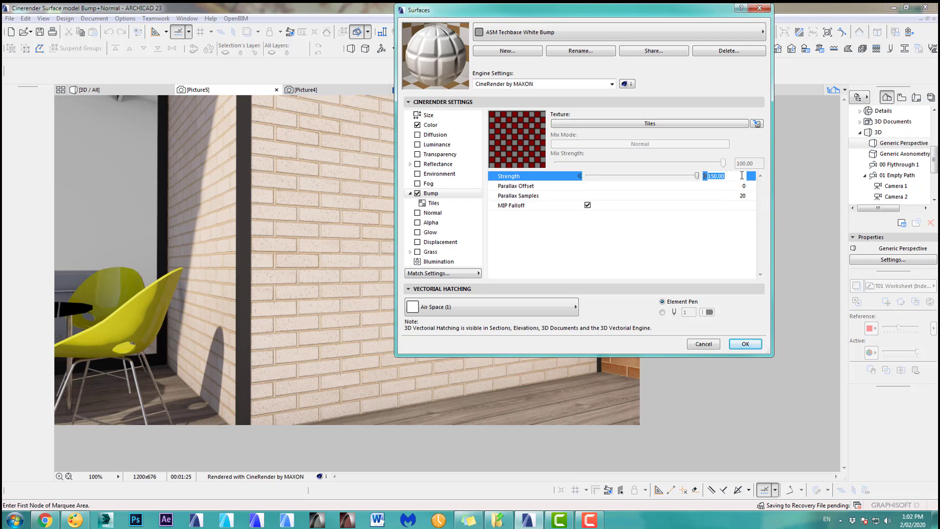
{"action": "left_click", "coordinate": [744, 196]}
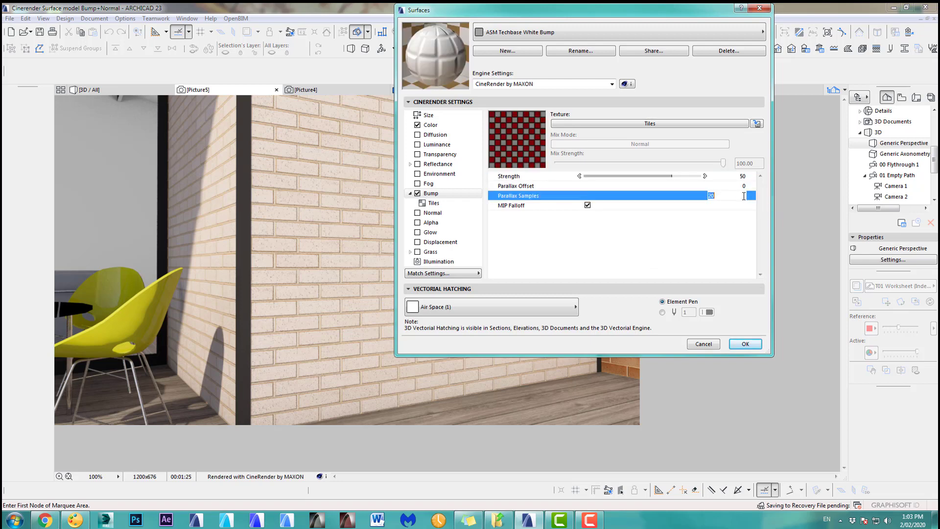
{"action": "type", "text": "10"}
{"action": "left_click", "coordinate": [743, 177]}
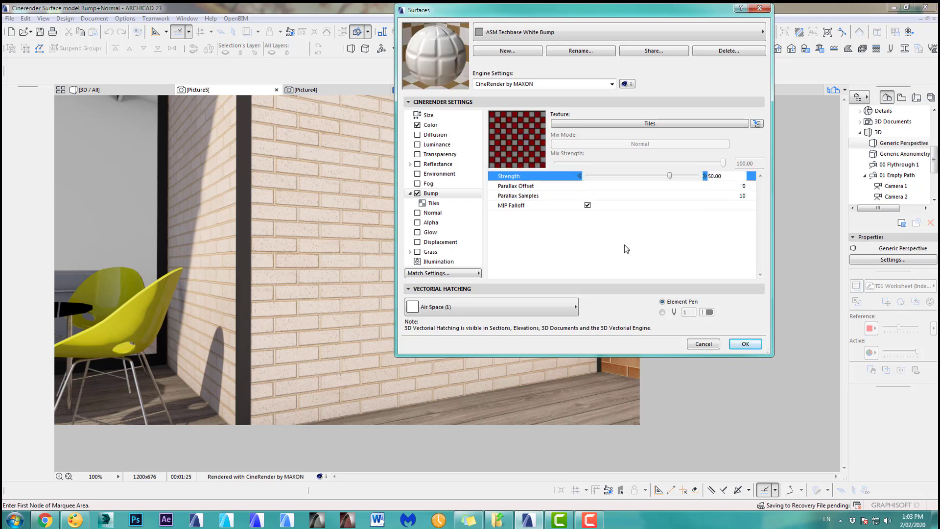
Give the Tiles pattern Grout Width 2 and Bevel Width 15, and apply the surface changes
{"action": "left_click", "coordinate": [438, 205]}
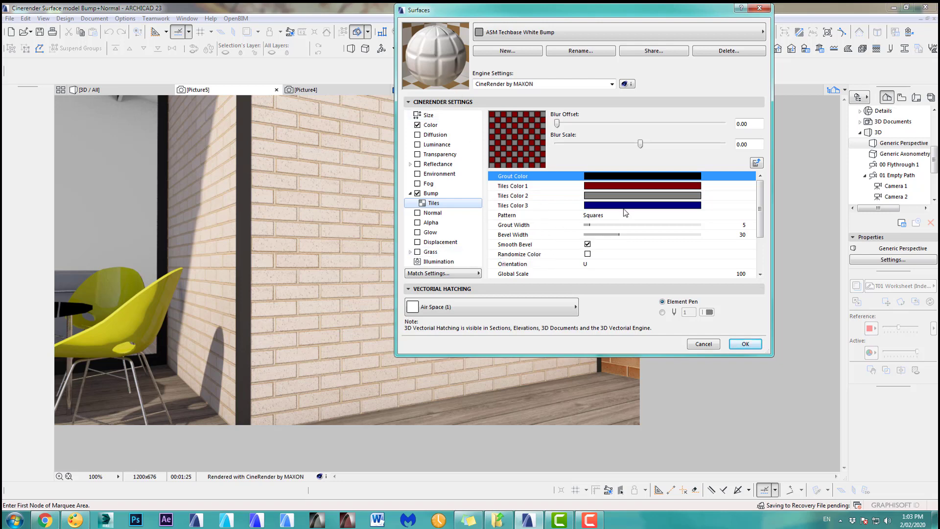
{"action": "left_click", "coordinate": [741, 225]}
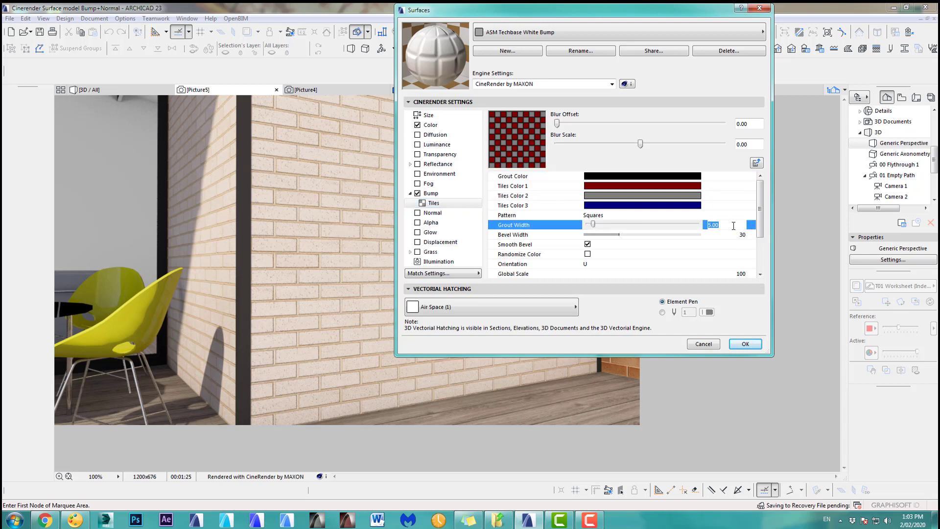
{"action": "type", "text": "2"}
{"action": "left_click", "coordinate": [741, 235]}
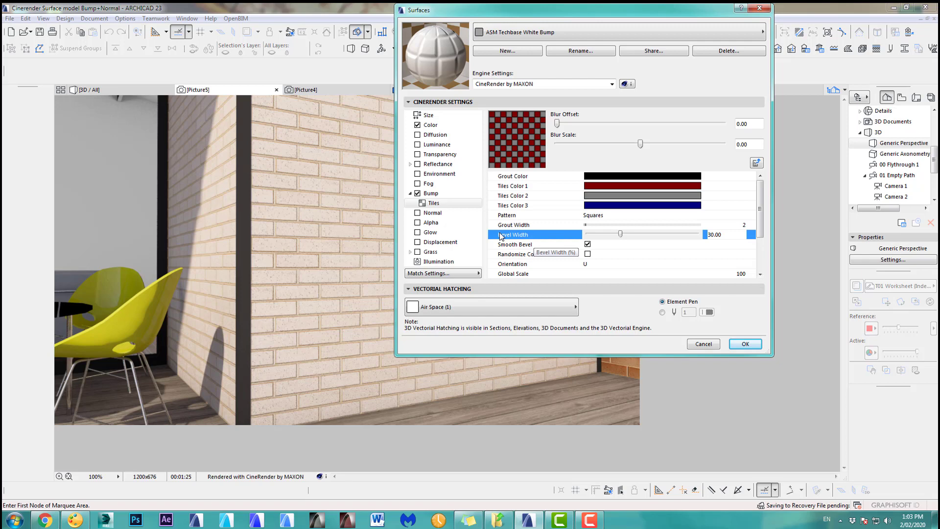
{"action": "double_click", "coordinate": [728, 234]}
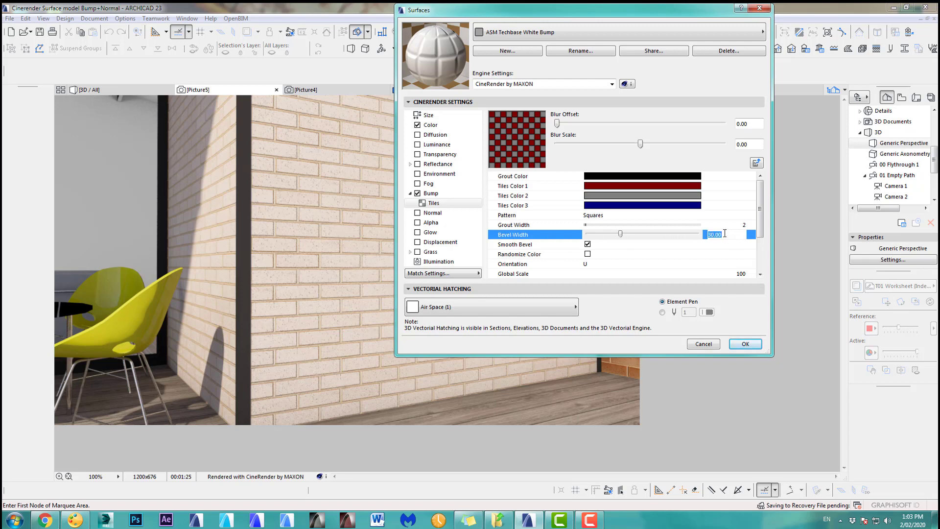
{"action": "type", "text": "15"}
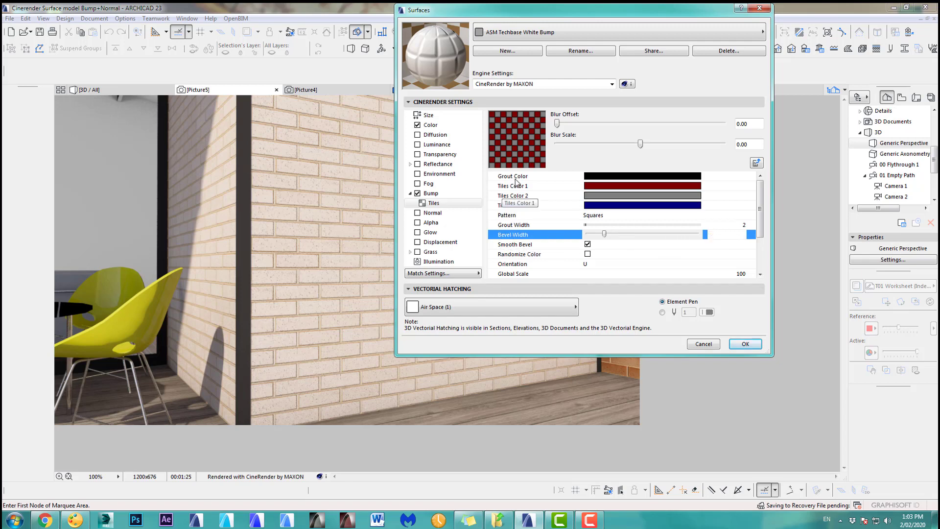
{"action": "key", "text": "Return"}
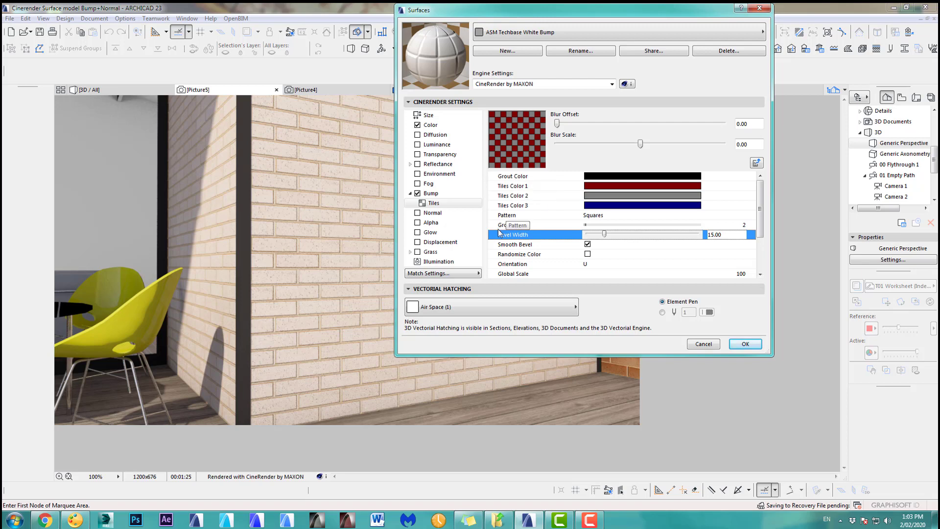
{"action": "left_click", "coordinate": [752, 344]}
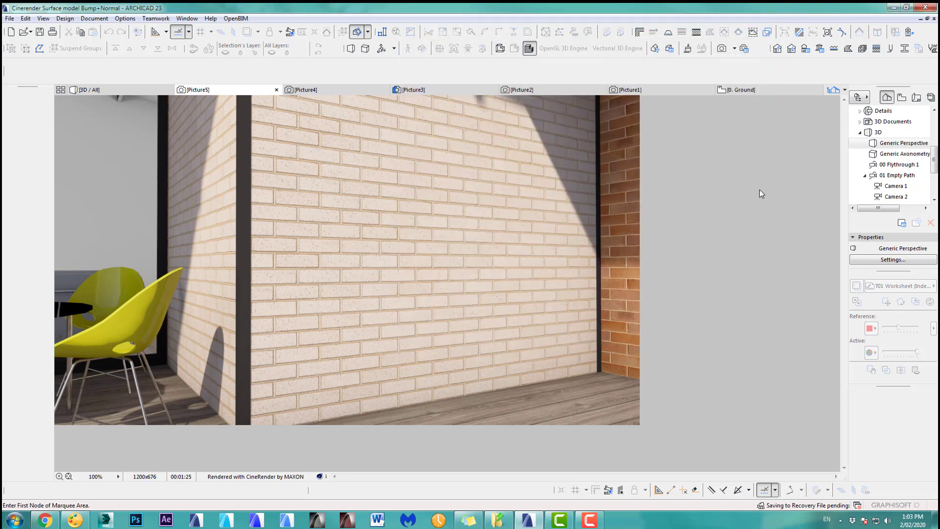
Render the tiled-bump wall into Picture6 with F6, then return to the 3D / All view with F3
{"action": "key", "text": "F6"}
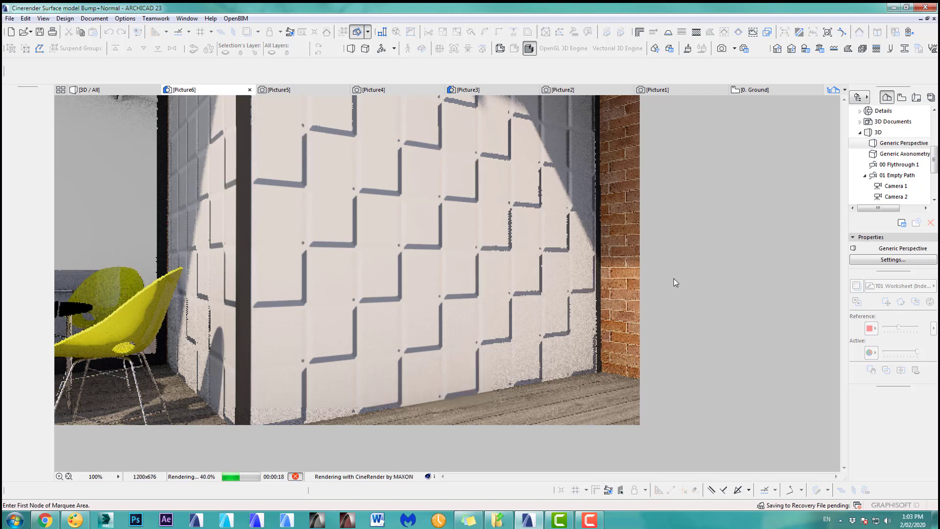
{"action": "key", "text": "F3"}
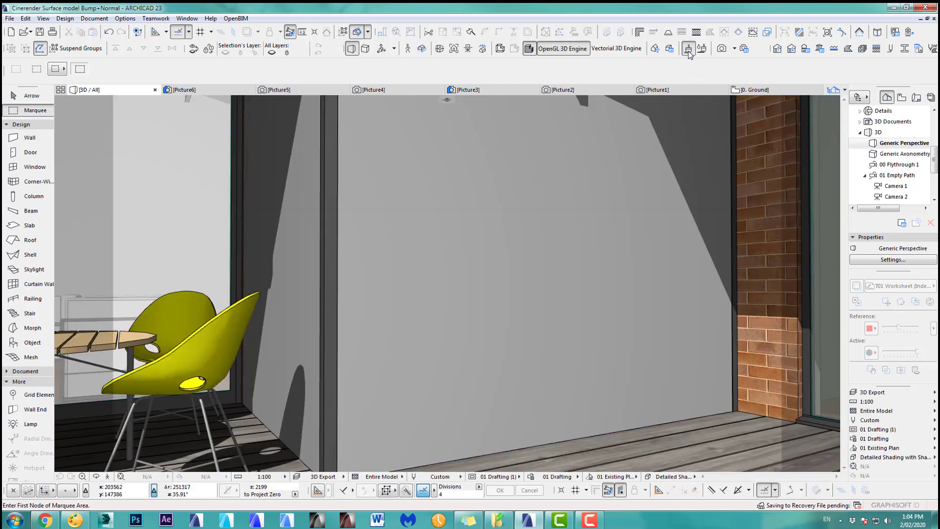
Resize the ASM Techbase White Bump texture from 3200 to 1000 × 1000 mm
{"action": "left_click", "coordinate": [688, 49]}
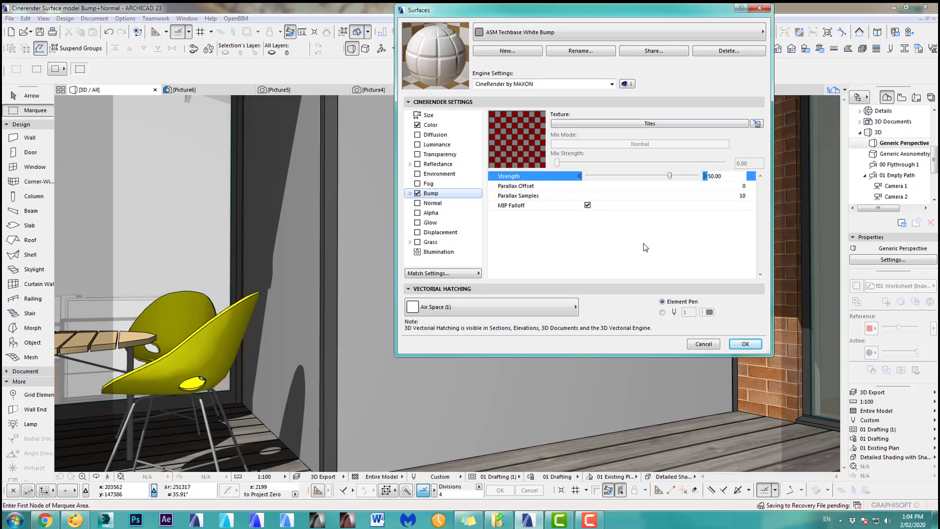
{"action": "left_click", "coordinate": [441, 116]}
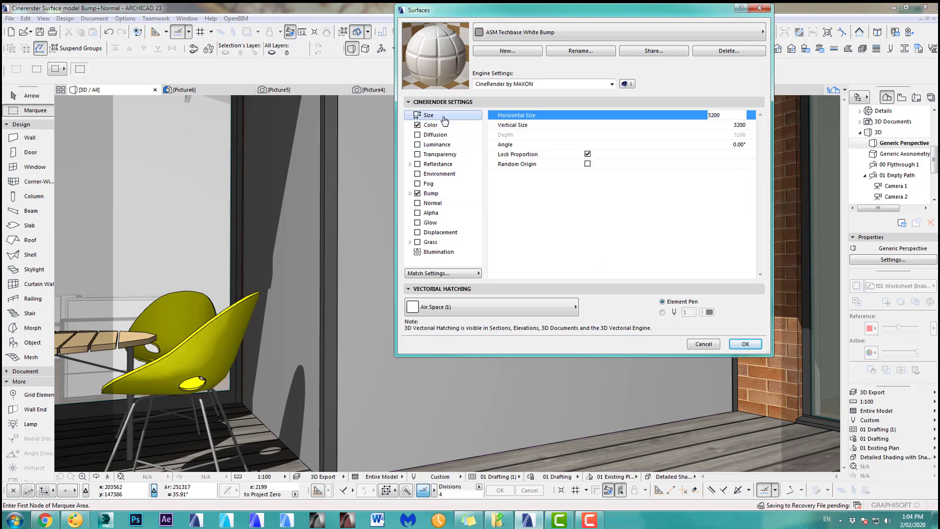
{"action": "double_click", "coordinate": [724, 115]}
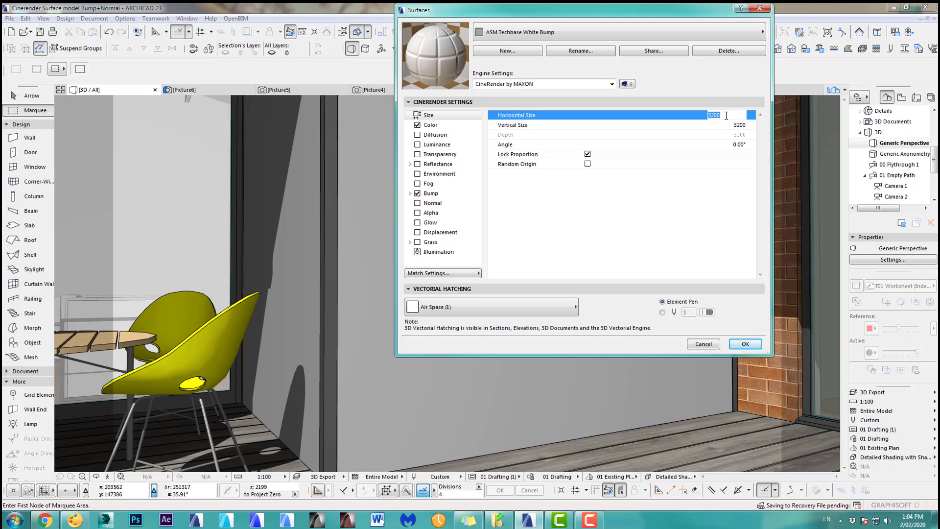
{"action": "type", "text": "100"}
{"action": "key", "text": "Tab"}
{"action": "type", "text": "1000"}
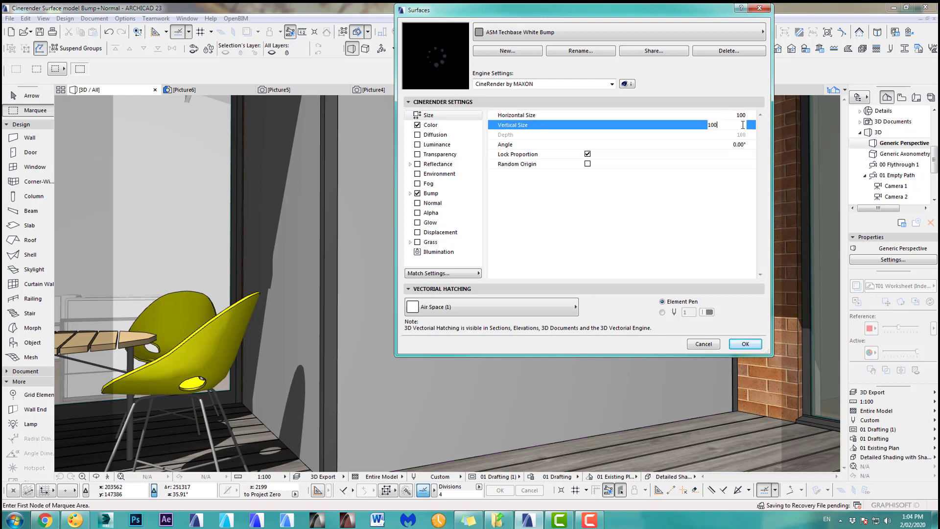
{"action": "left_click", "coordinate": [741, 117]}
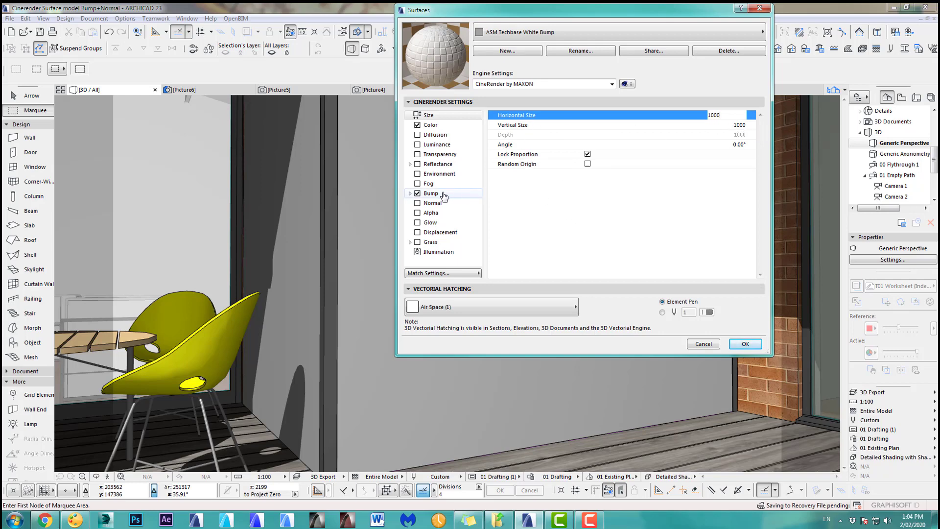
Render Picture7 with the smaller tiles, then enable the surface's Normal channel at Strength 100
{"action": "left_click", "coordinate": [743, 344]}
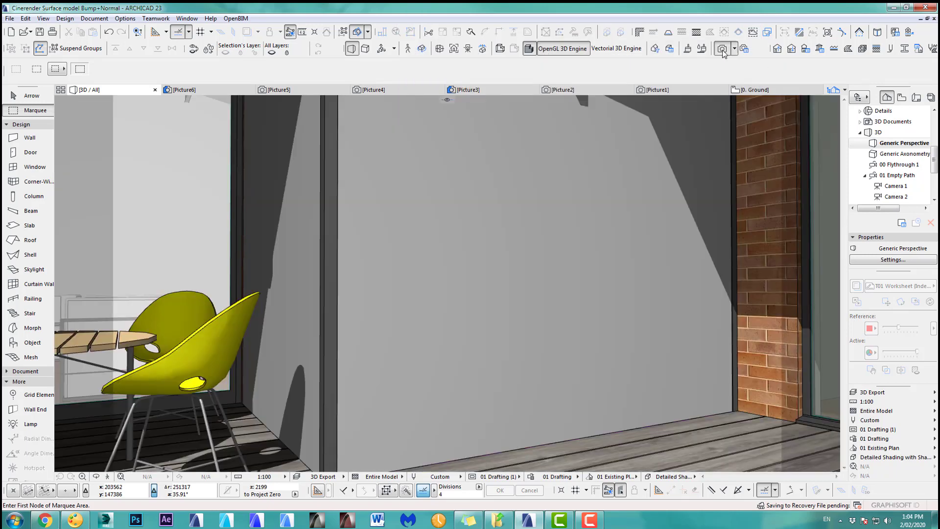
{"action": "left_click", "coordinate": [722, 49]}
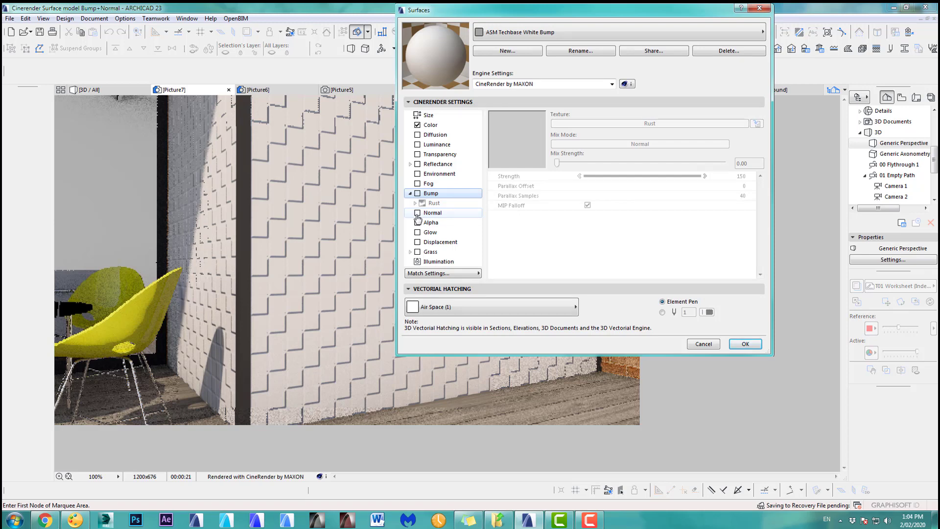
{"action": "left_click", "coordinate": [418, 214]}
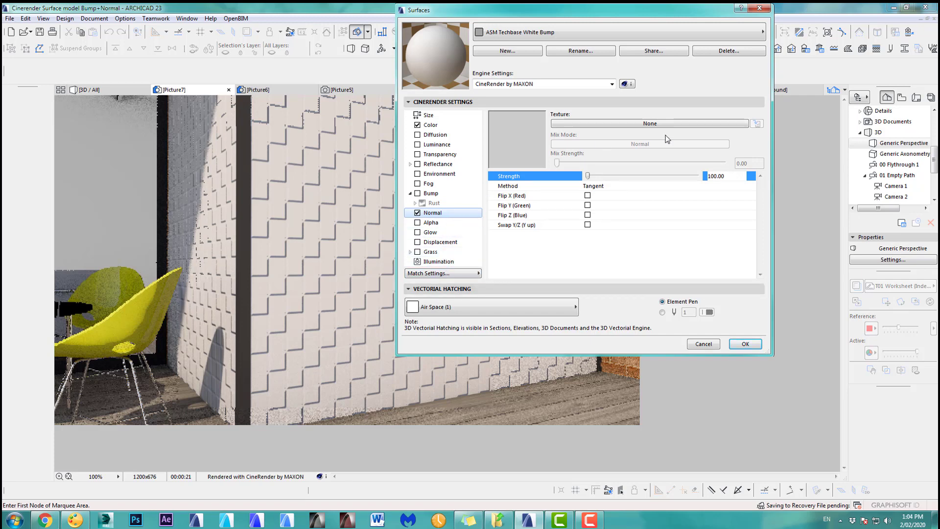
{"action": "left_click", "coordinate": [708, 126]}
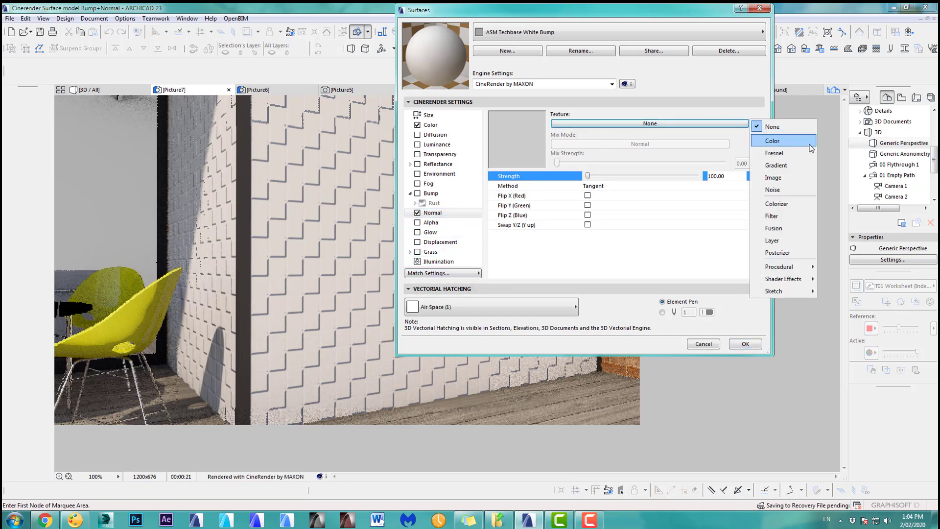
Load ASM_Brick_Composite_02_normal.jpg from the Embedded Library as the Normal channel image
{"action": "left_click", "coordinate": [783, 176]}
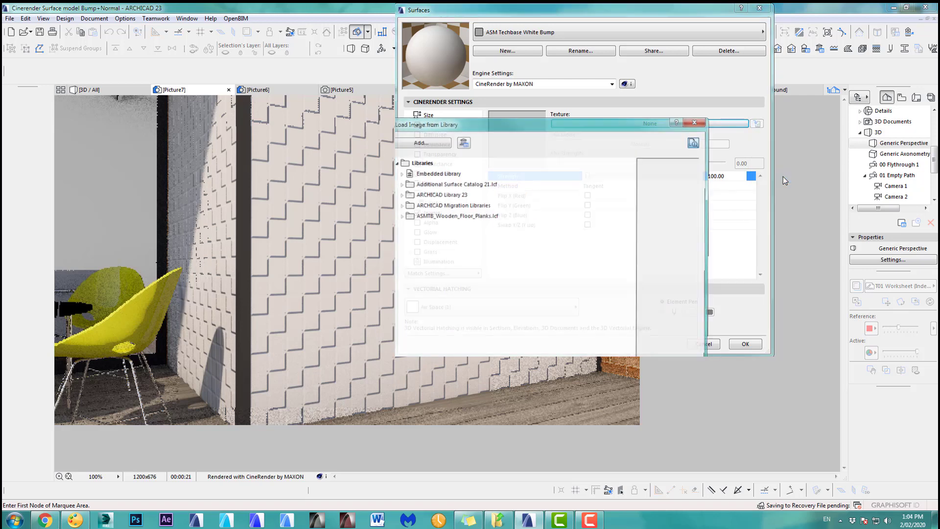
{"action": "left_click", "coordinate": [400, 173]}
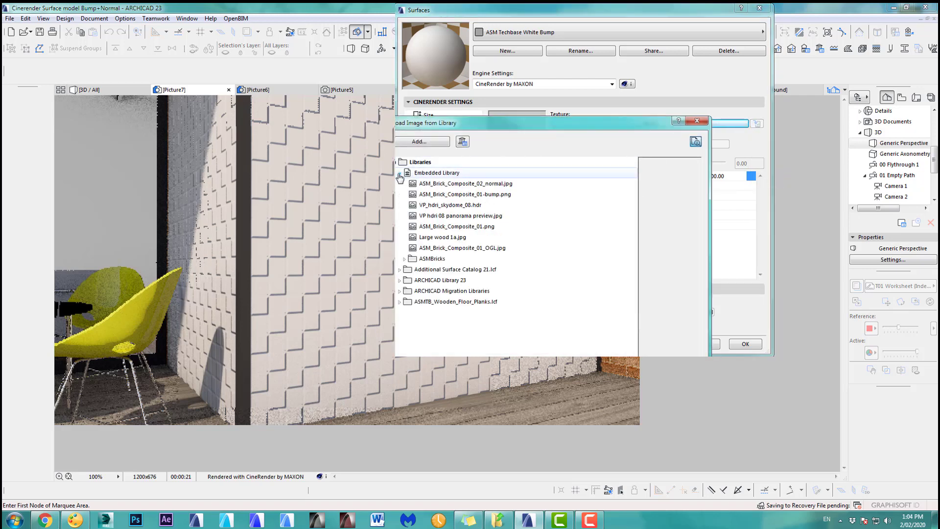
{"action": "left_click", "coordinate": [503, 185]}
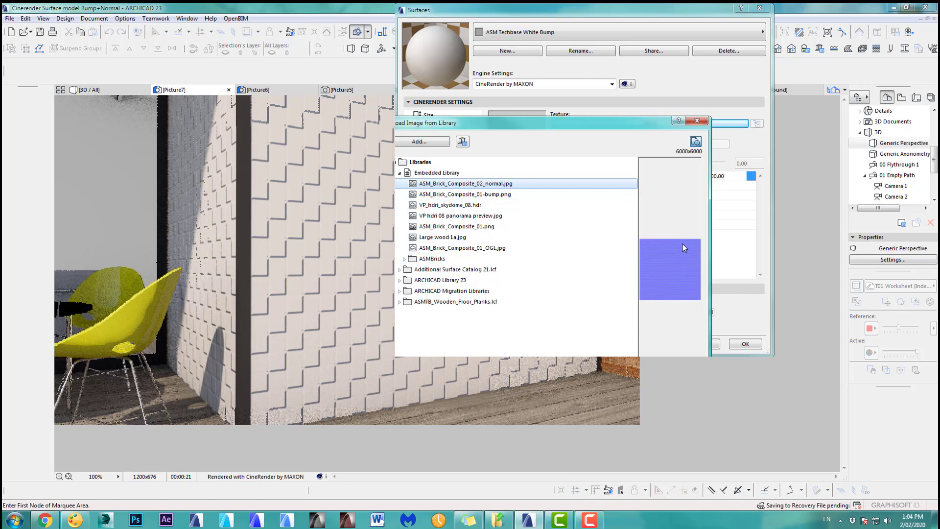
{"action": "left_click", "coordinate": [500, 195]}
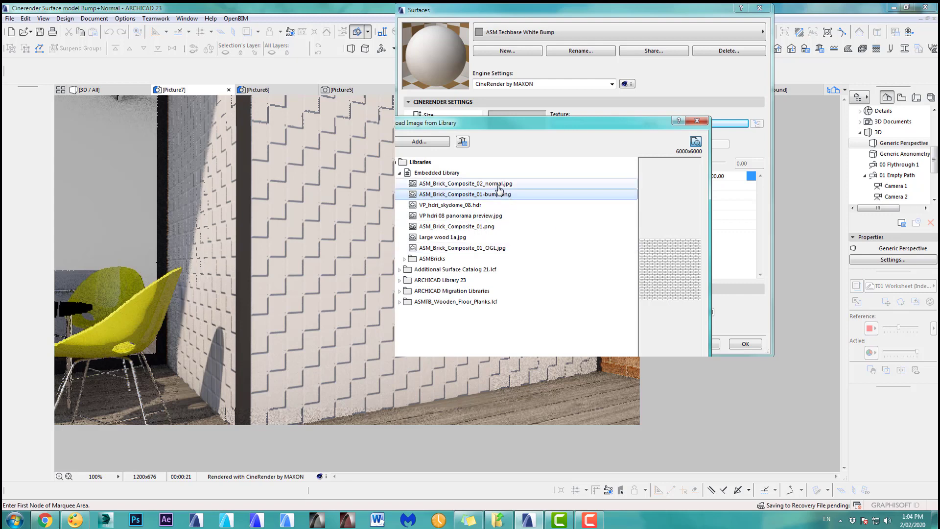
{"action": "left_click", "coordinate": [499, 185]}
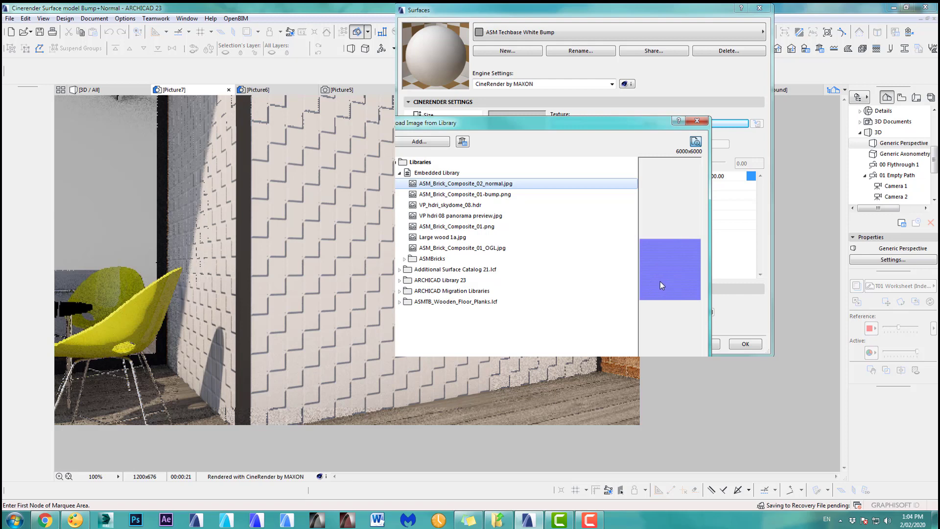
{"action": "key", "text": "Return"}
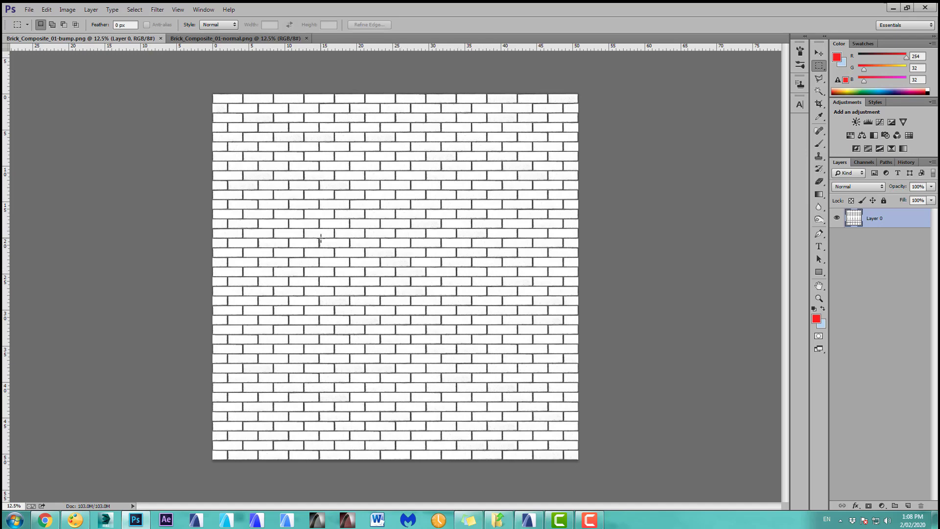
Zoom around the brick bump map, then inspect the Brick_Composite_01-normal.png normal map up close in Photoshop
{"action": "scroll", "coordinate": [359, 269], "scroll_direction": "up", "scroll_amount": 6, "text": "alt"}
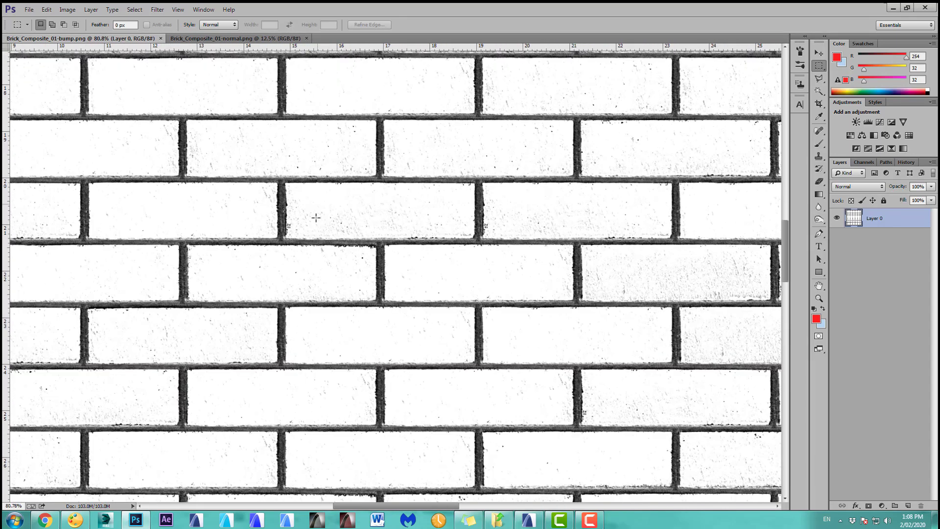
{"action": "scroll", "coordinate": [362, 223], "scroll_direction": "up", "scroll_amount": 1, "text": "alt"}
{"action": "scroll", "coordinate": [362, 274], "scroll_direction": "down", "scroll_amount": 7, "text": "alt"}
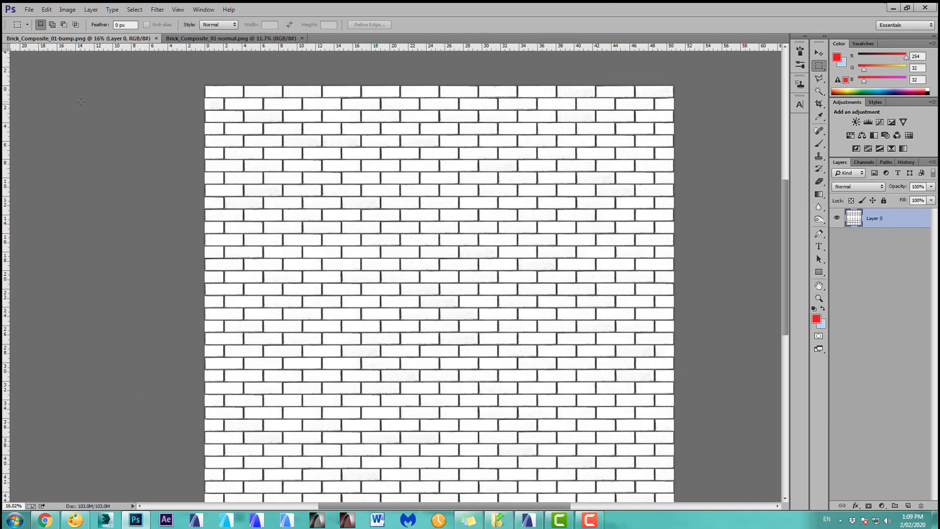
{"action": "left_click", "coordinate": [230, 38]}
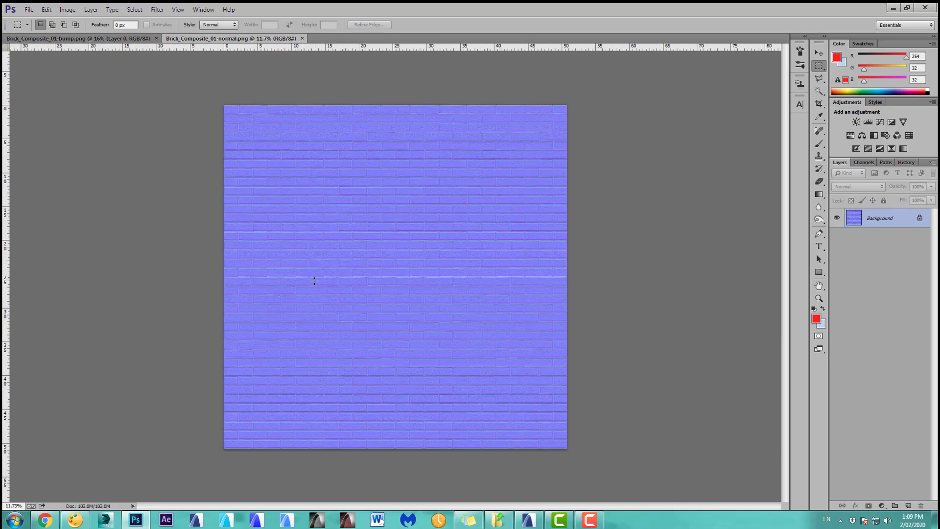
{"action": "scroll", "coordinate": [315, 280], "scroll_direction": "up", "scroll_amount": 10, "text": "alt"}
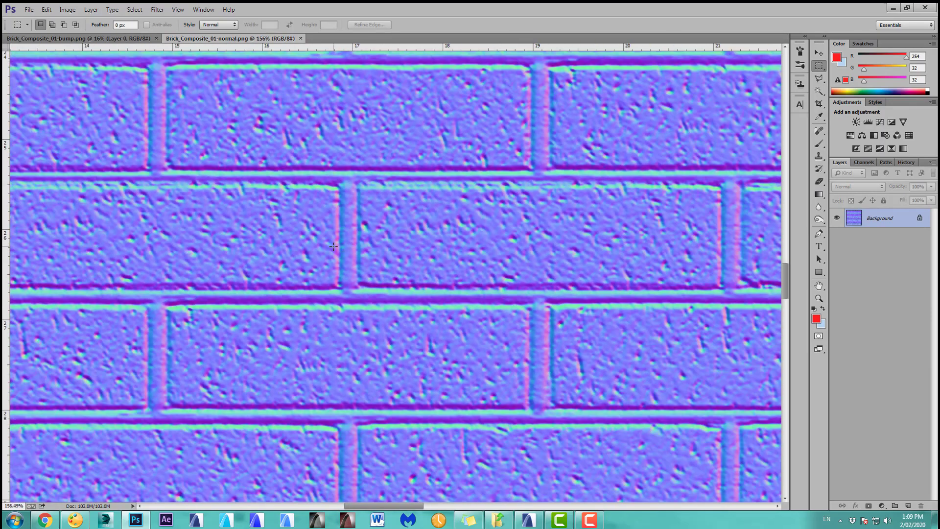
{"action": "scroll", "coordinate": [286, 228], "scroll_direction": "down", "scroll_amount": 8, "text": "alt"}
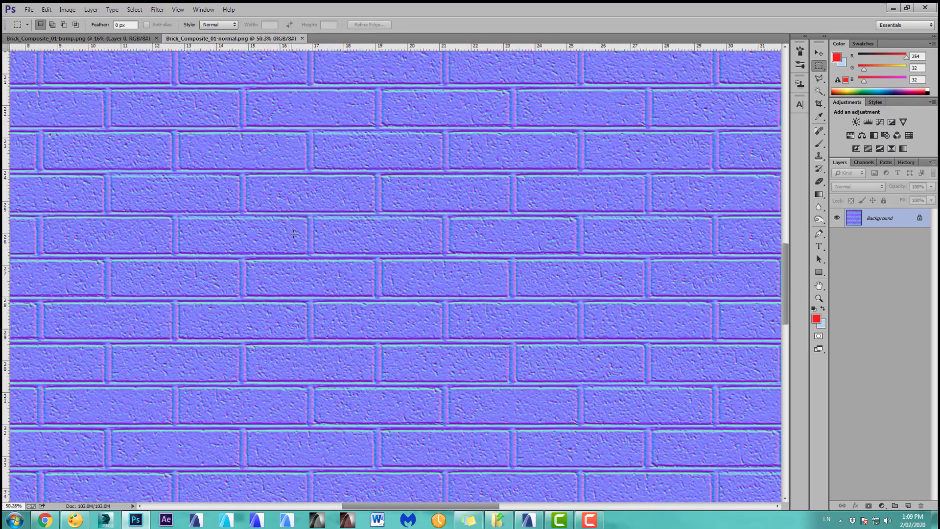
{"action": "scroll", "coordinate": [382, 250], "scroll_direction": "down", "scroll_amount": 2, "text": "alt"}
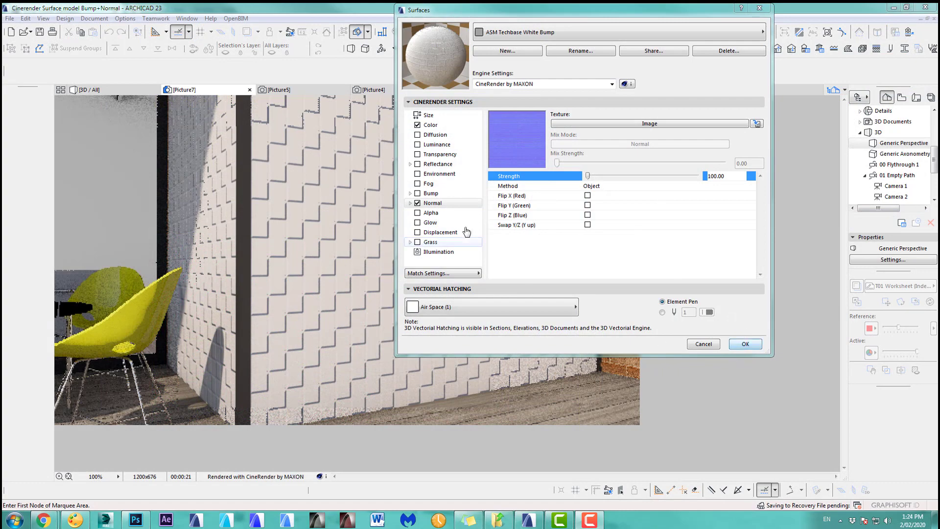
Render Picture8 with the normal map, stop it partway, and compare it with Picture2 and Picture3
{"action": "left_click", "coordinate": [746, 344]}
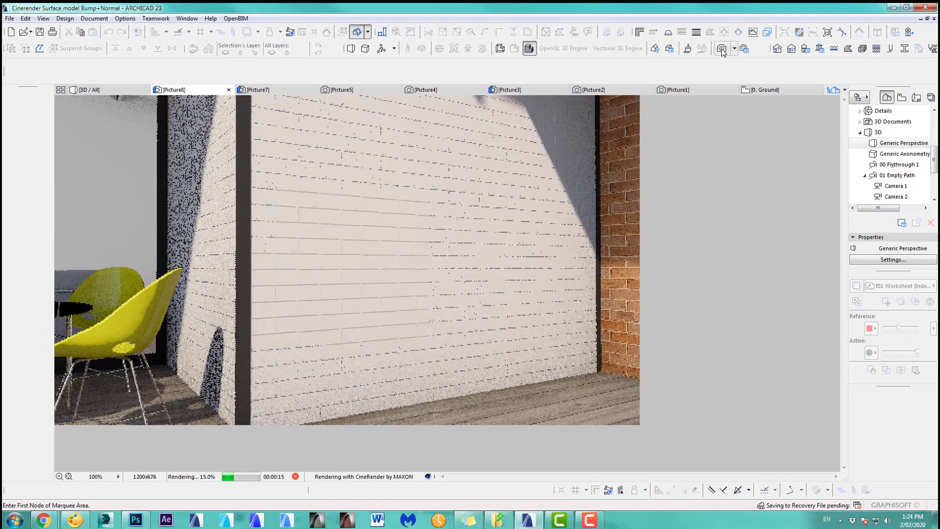
{"action": "left_click", "coordinate": [295, 477]}
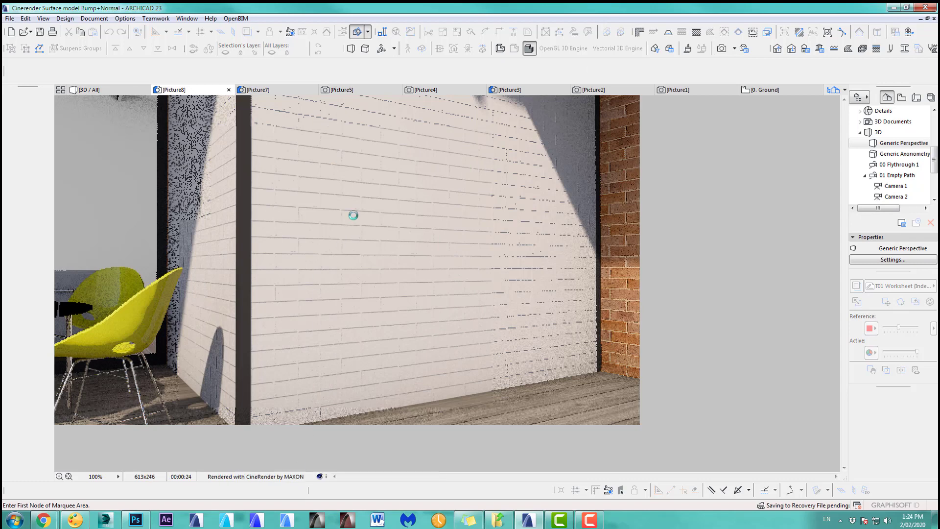
{"action": "left_click", "coordinate": [621, 92]}
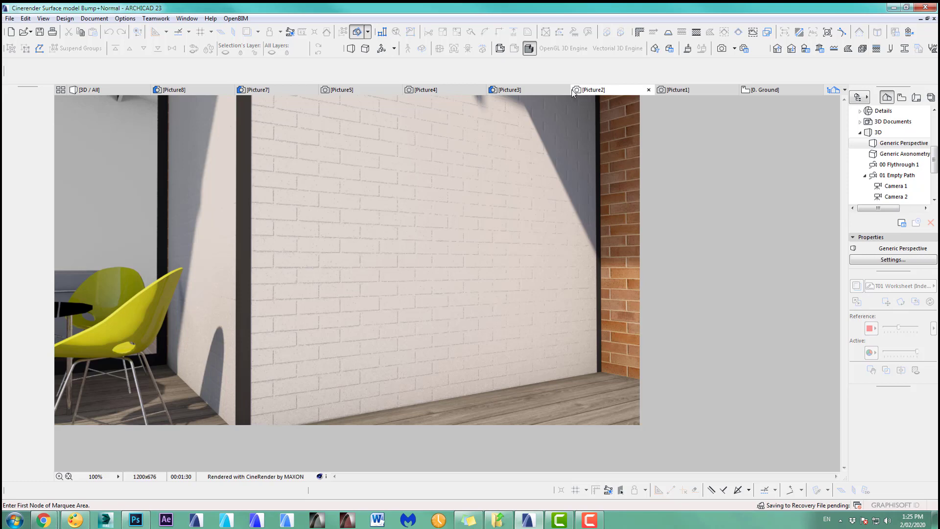
{"action": "left_click", "coordinate": [539, 92]}
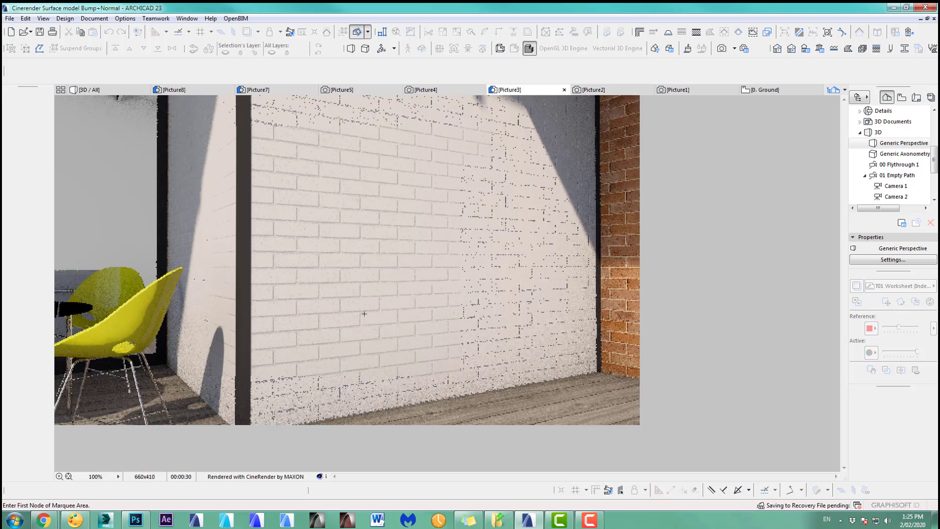
{"action": "left_click", "coordinate": [196, 90]}
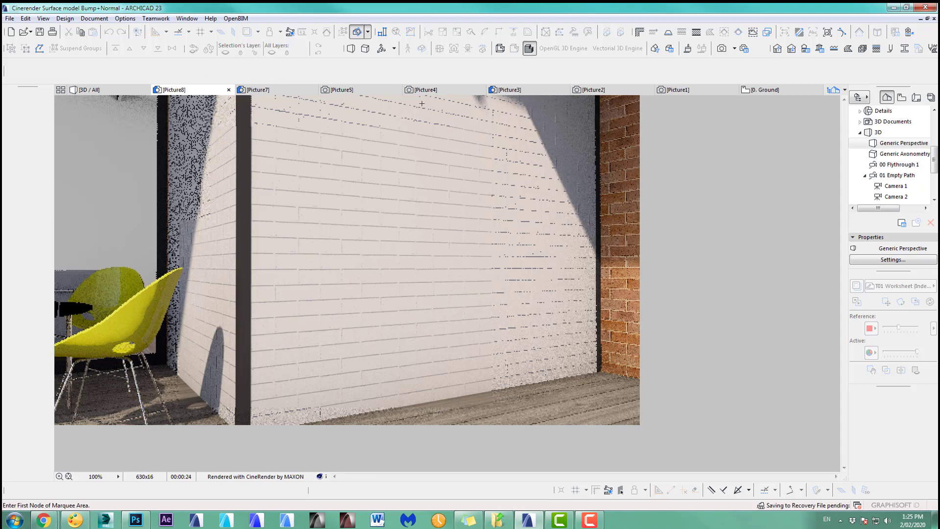
Raise the ASM Techbase White Bump normal strength to 300 and start a new PhotoRender
{"action": "left_click", "coordinate": [688, 50]}
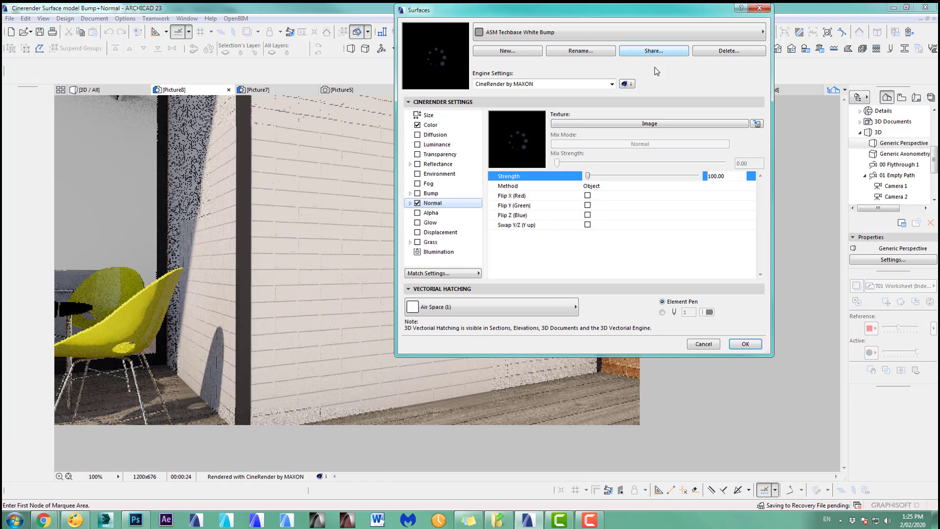
{"action": "double_click", "coordinate": [718, 176]}
{"action": "type", "text": "300.00"}
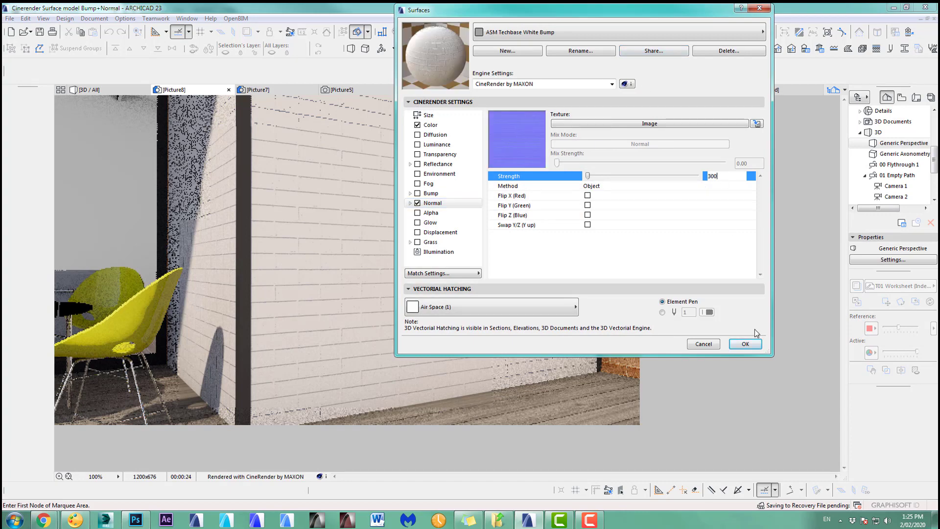
{"action": "left_click", "coordinate": [745, 344]}
{"action": "key", "text": "alt+shift+r"}
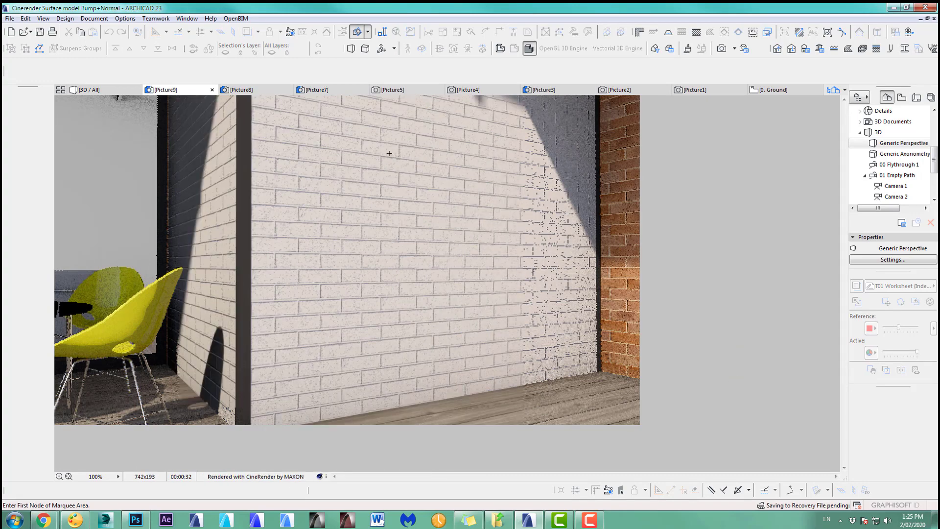
Compare the new Picture9 render against the earlier Picture3 and Picture4 renders
{"action": "left_click", "coordinate": [541, 91]}
{"action": "left_click", "coordinate": [497, 92]}
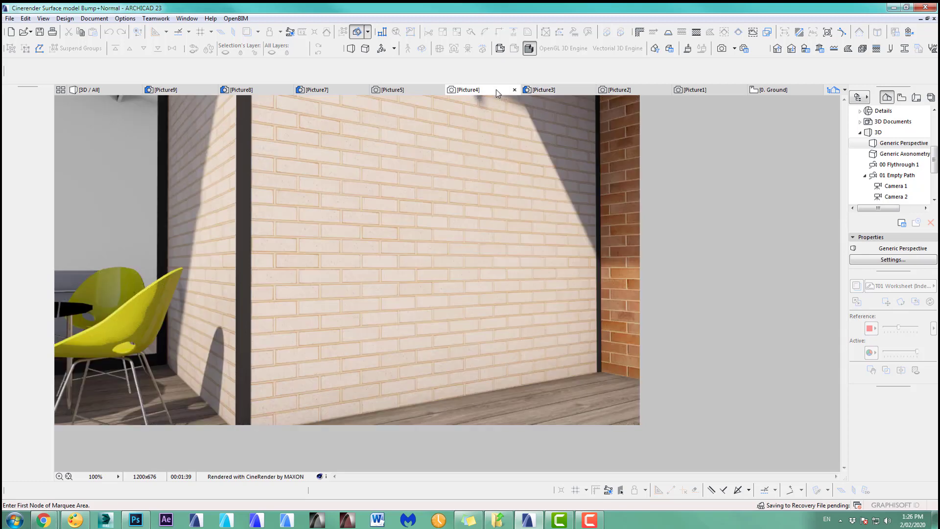
{"action": "left_click", "coordinate": [544, 91]}
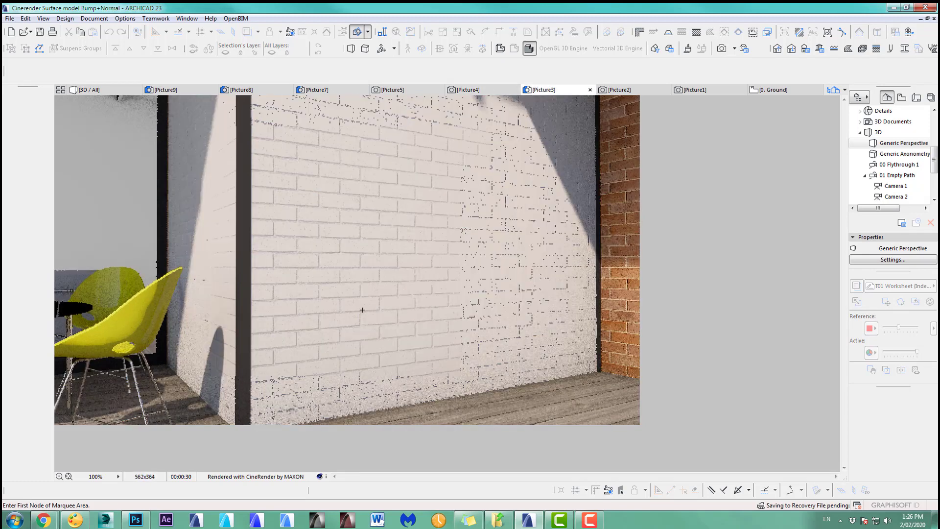
{"action": "left_click", "coordinate": [191, 91]}
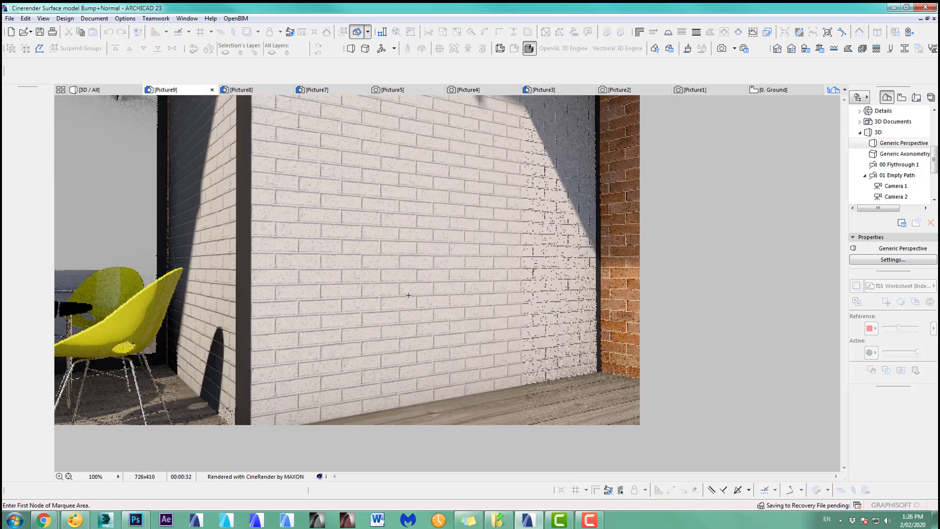
{"action": "left_click", "coordinate": [543, 91]}
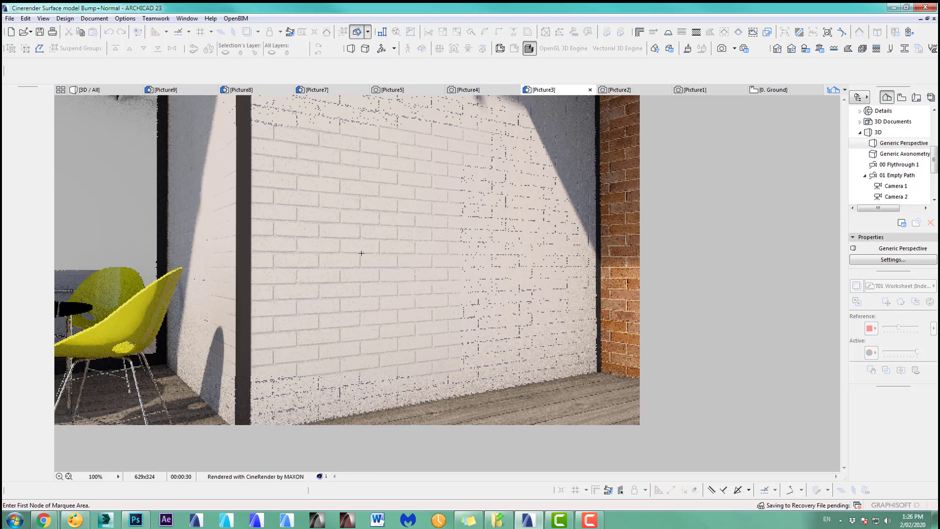
{"action": "left_click", "coordinate": [189, 93]}
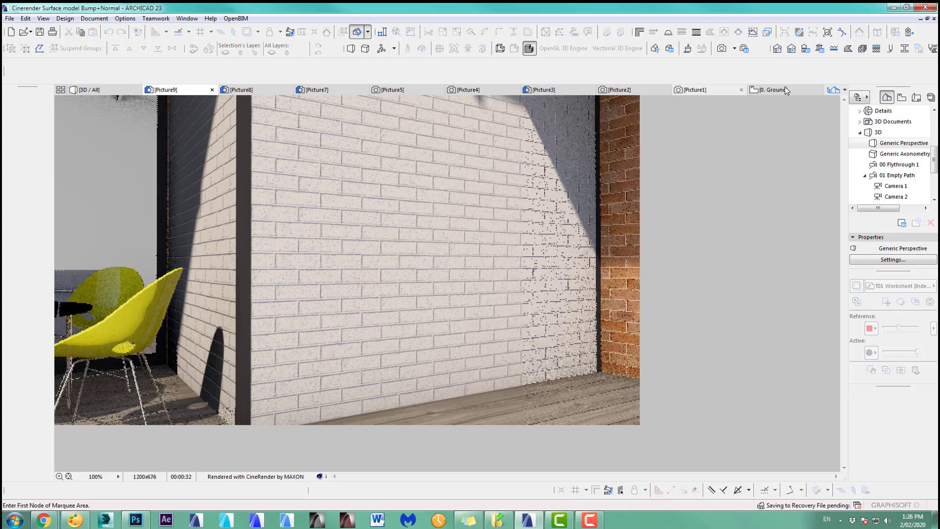
Render Picture10, stop it early, and view Picture5 and Picture7 for comparison
{"action": "left_click", "coordinate": [723, 50]}
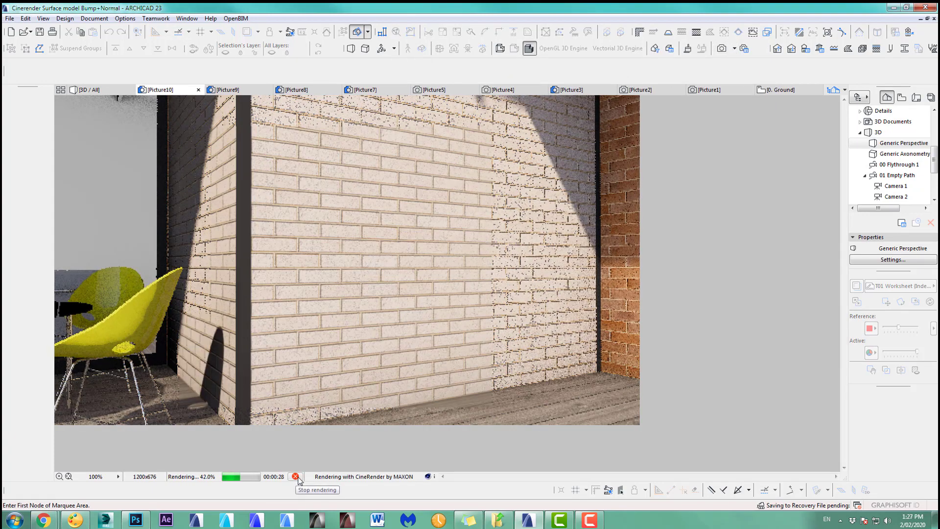
{"action": "left_click", "coordinate": [296, 476]}
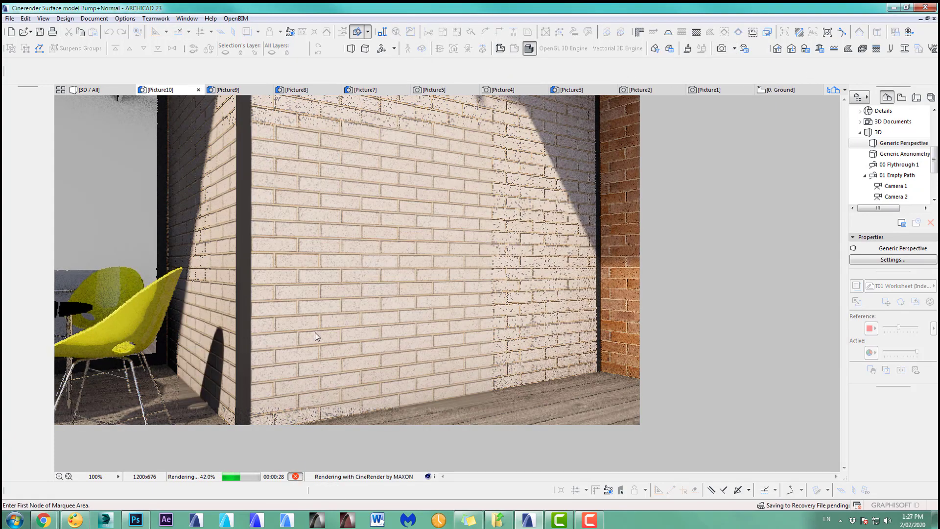
{"action": "left_click", "coordinate": [456, 93]}
{"action": "left_click", "coordinate": [365, 90]}
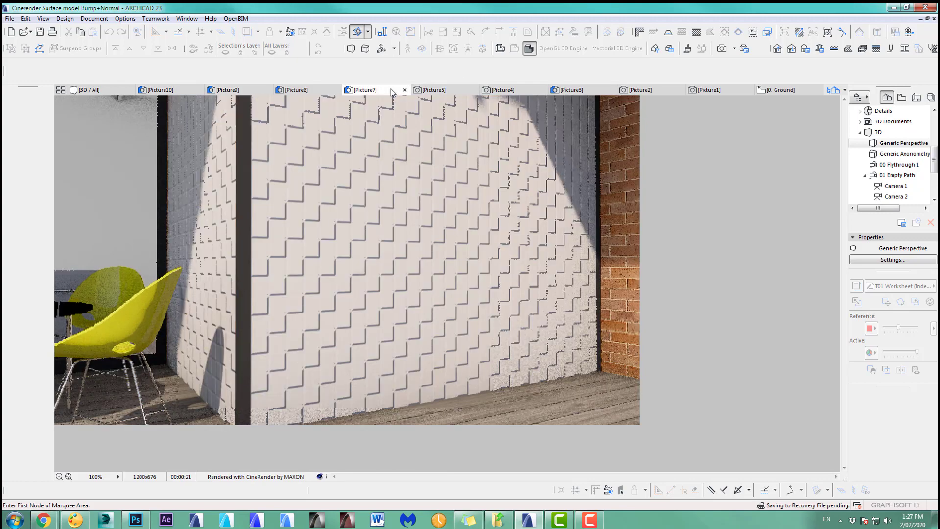
{"action": "left_click", "coordinate": [433, 90]}
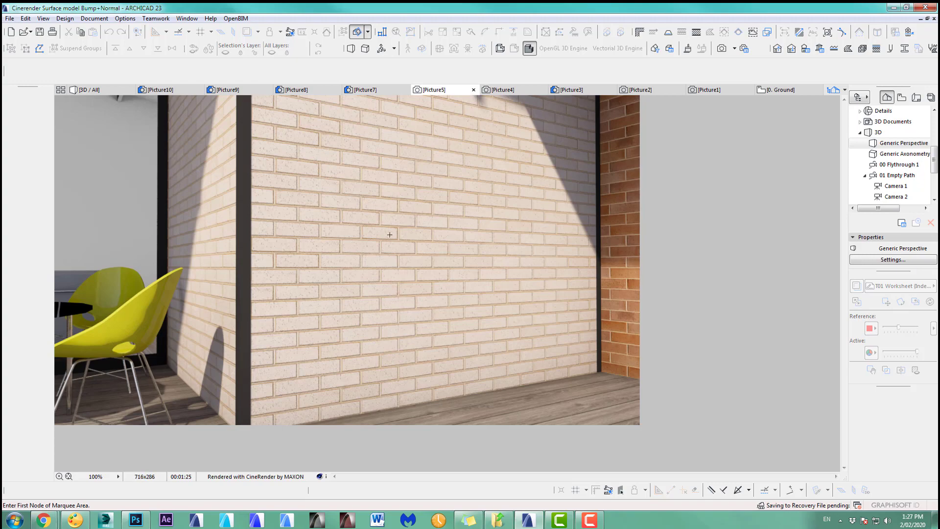
Compare Picture10 with the earlier Picture5 and Picture4 renders
{"action": "left_click", "coordinate": [177, 93]}
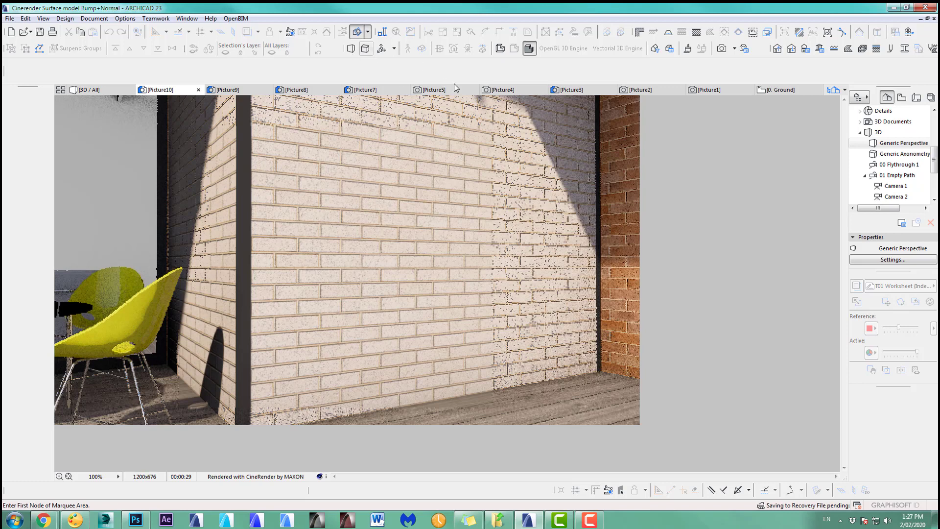
{"action": "left_click", "coordinate": [434, 91]}
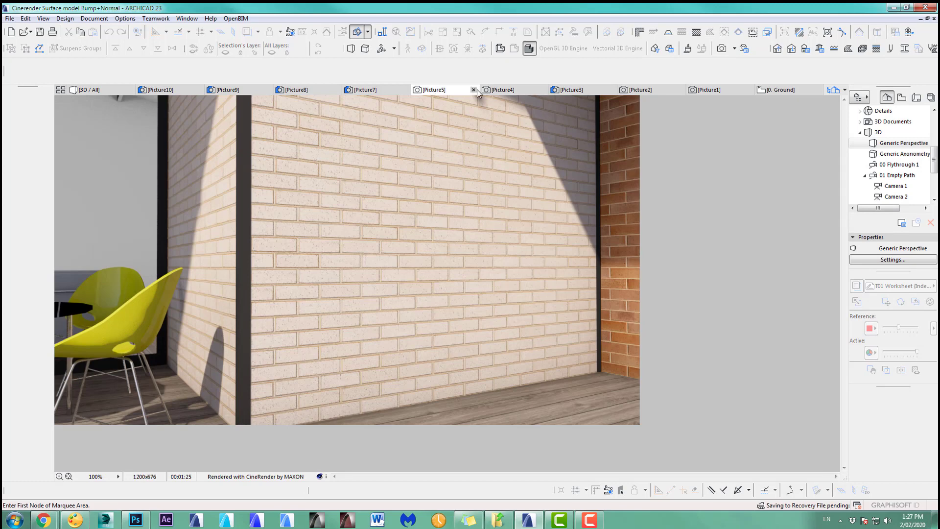
{"action": "left_click", "coordinate": [504, 90]}
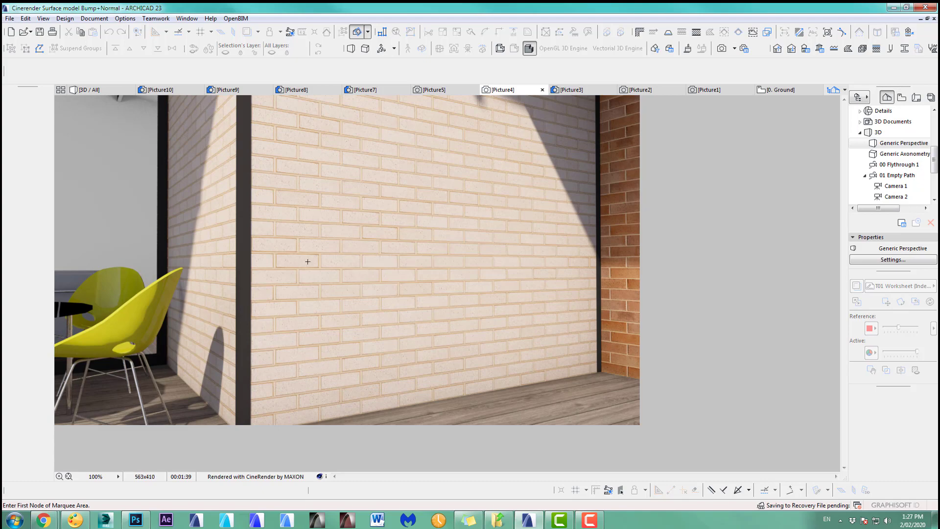
{"action": "left_click", "coordinate": [441, 90]}
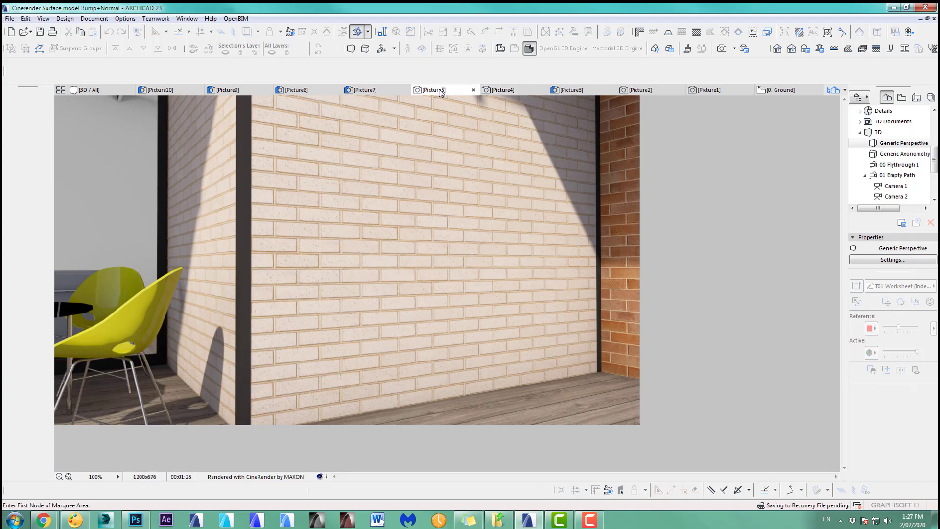
{"action": "left_click", "coordinate": [166, 90]}
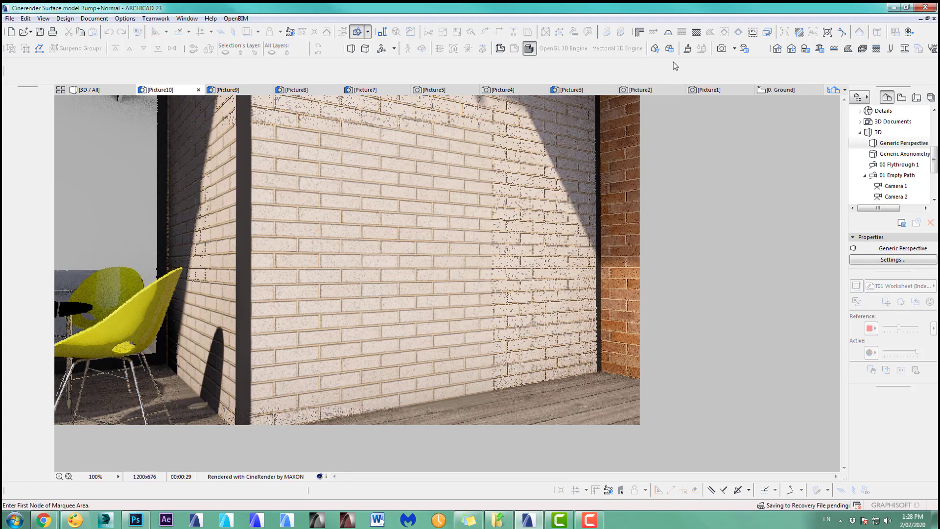
Lower the white brick surface's Normal channel strength to 150 and launch a new CineRender
{"action": "left_click", "coordinate": [688, 49]}
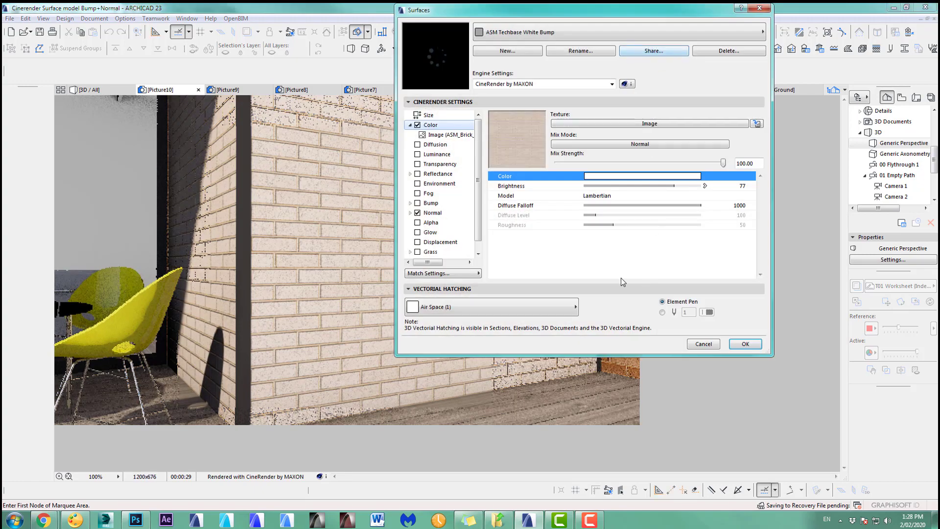
{"action": "left_click", "coordinate": [432, 213]}
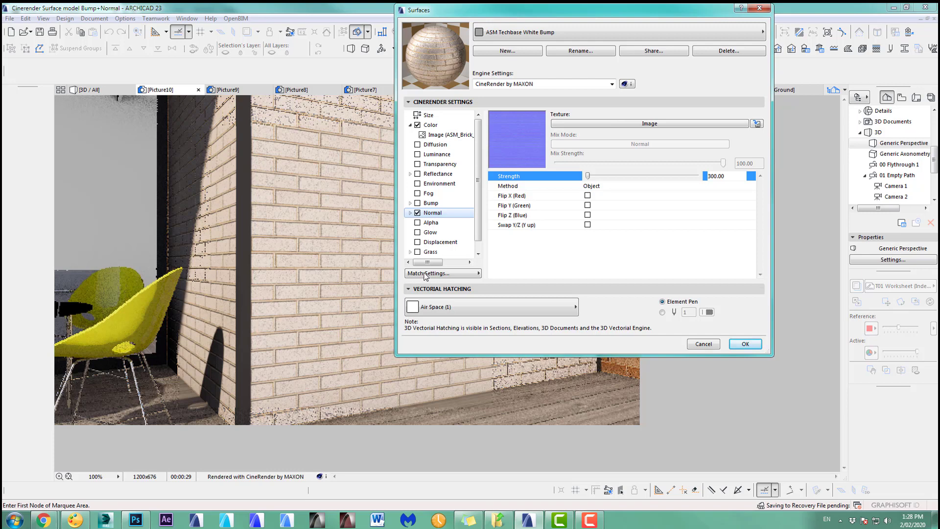
{"action": "double_click", "coordinate": [725, 174]}
{"action": "type", "text": "150"}
{"action": "left_click", "coordinate": [746, 343]}
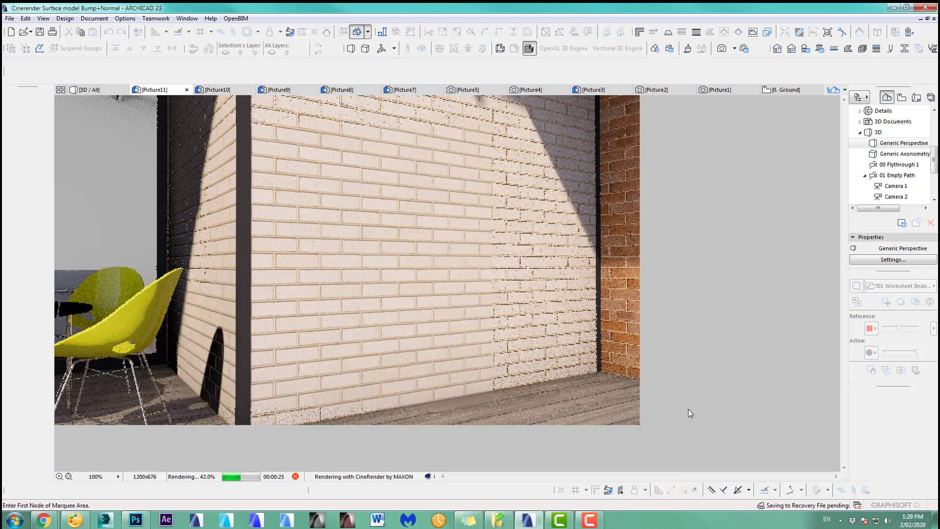
Stop the Picture11 render at its first pass and compare it against Picture5
{"action": "left_click", "coordinate": [295, 476]}
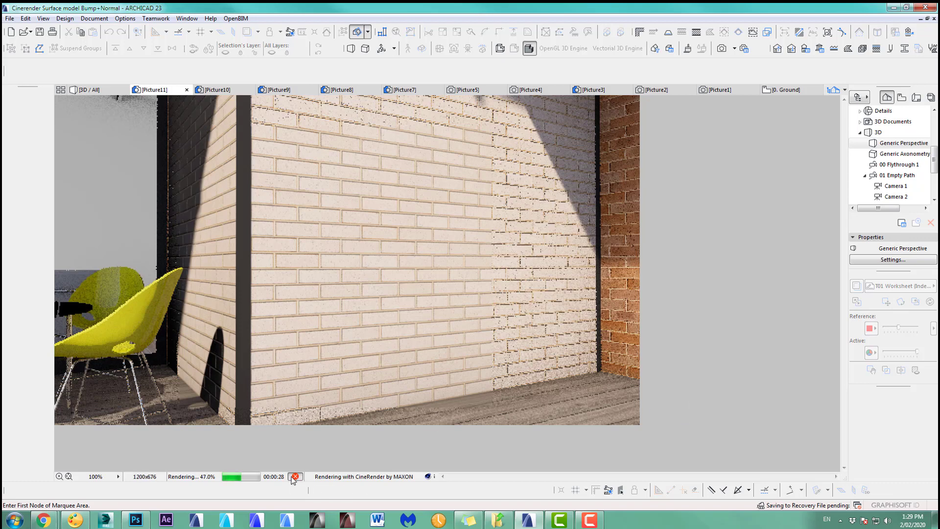
{"action": "left_click", "coordinate": [473, 91]}
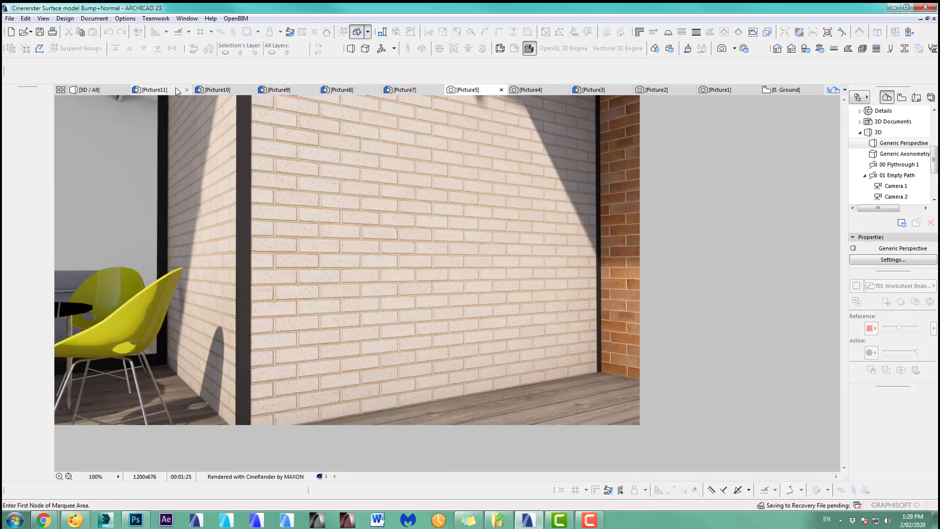
{"action": "left_click", "coordinate": [160, 90]}
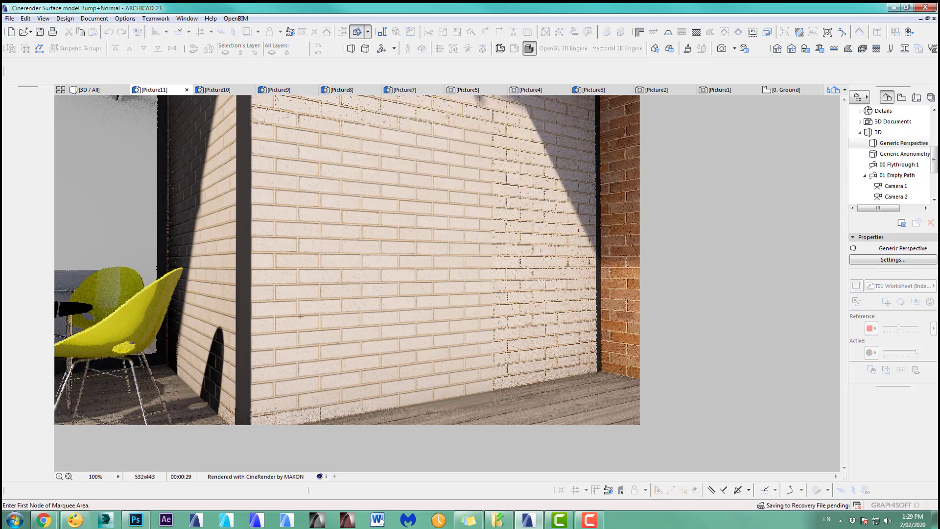
{"action": "left_click", "coordinate": [466, 91]}
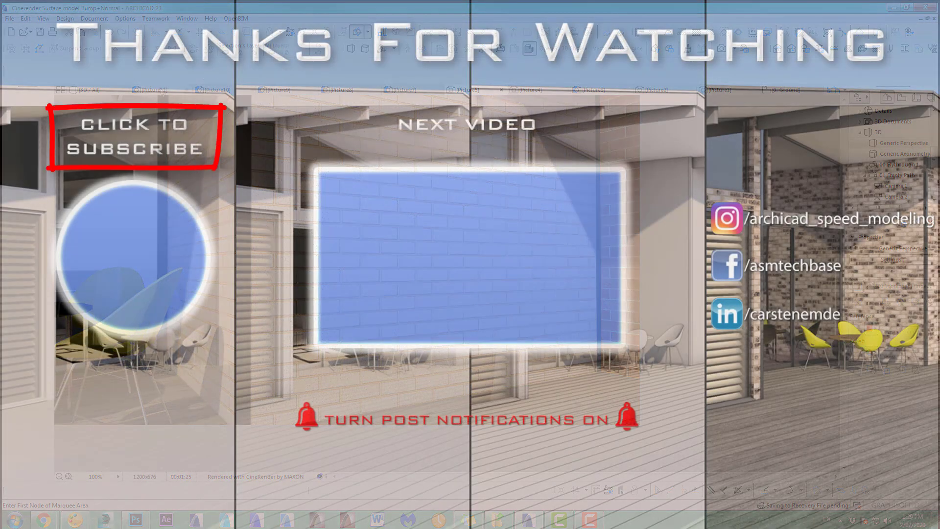
{"action": "left_click", "coordinate": [162, 91]}
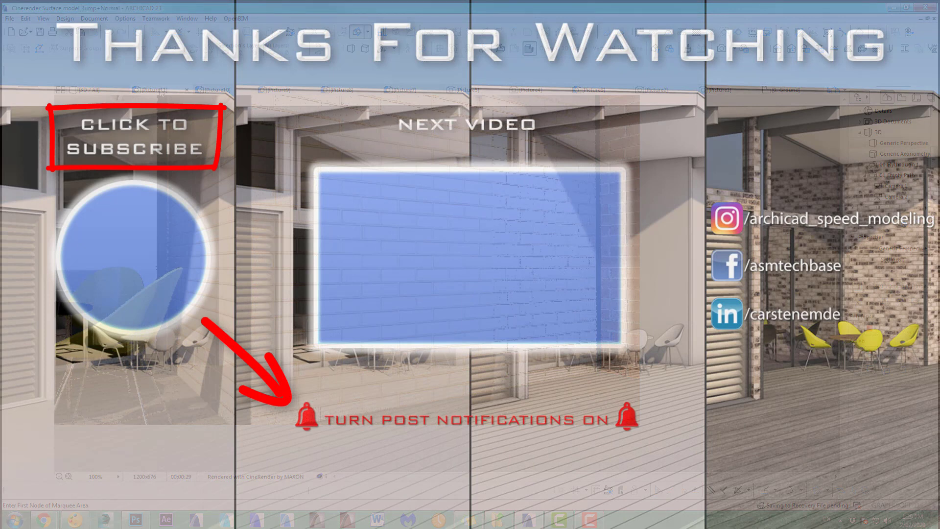